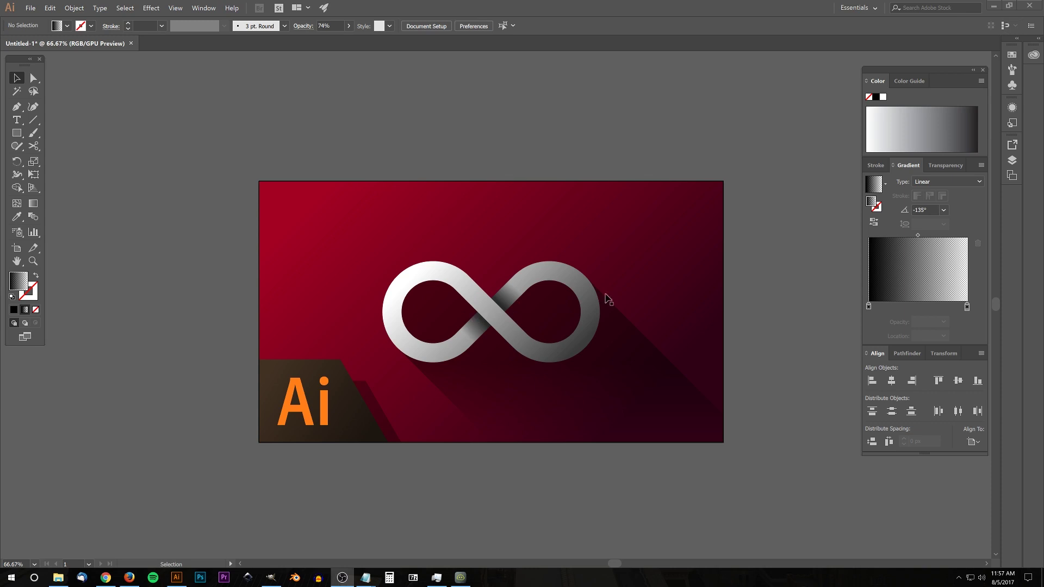
Create a new 1280 × 1280 px document with a blank artboard
{"action": "left_click", "coordinate": [31, 8]}
{"action": "left_click", "coordinate": [40, 19]}
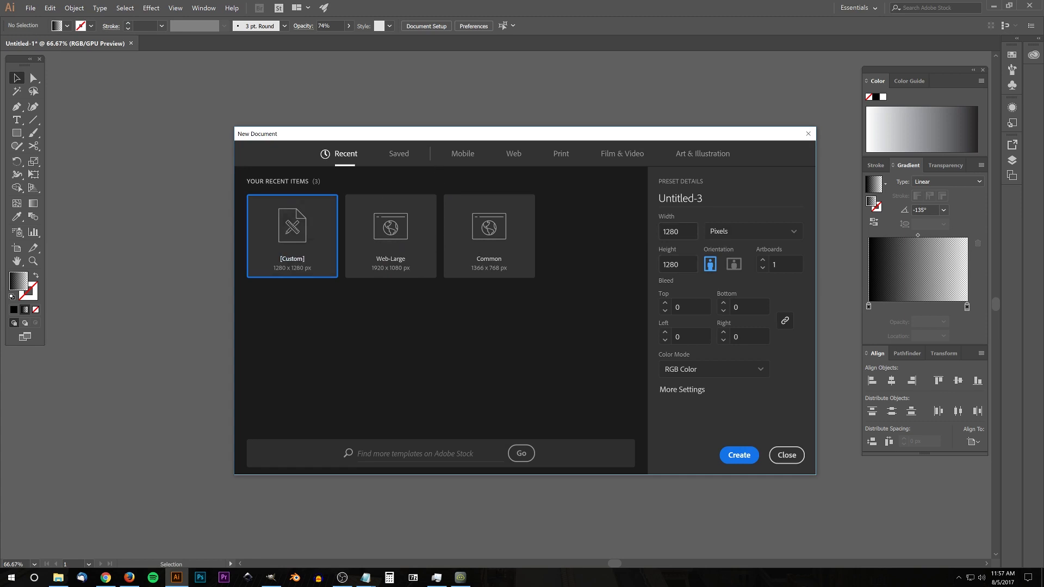
{"action": "left_click", "coordinate": [737, 457]}
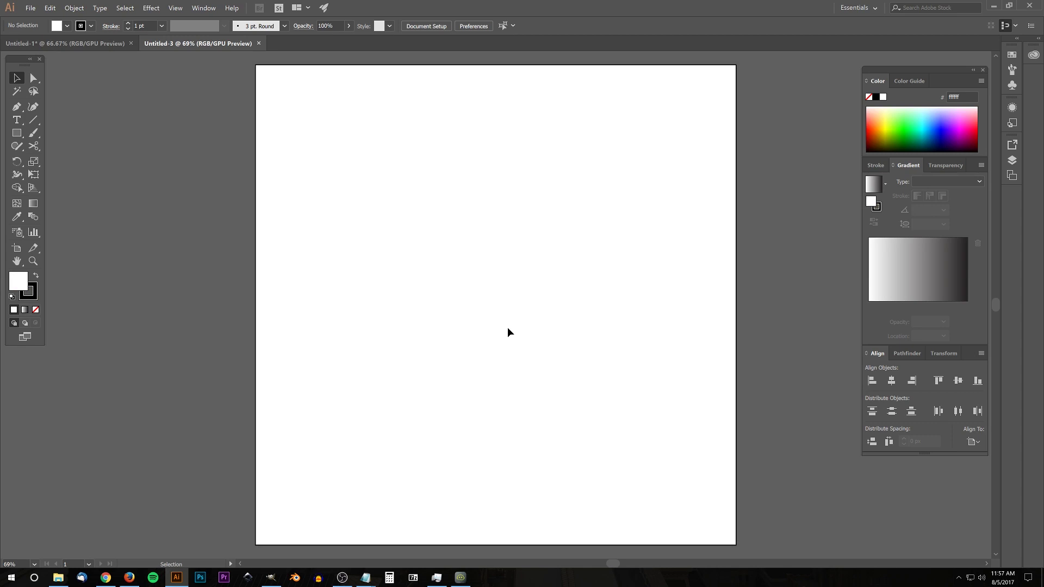
Turn off Snap to Pixel in the View menu, leaving other settings unchanged
{"action": "left_click", "coordinate": [175, 8]}
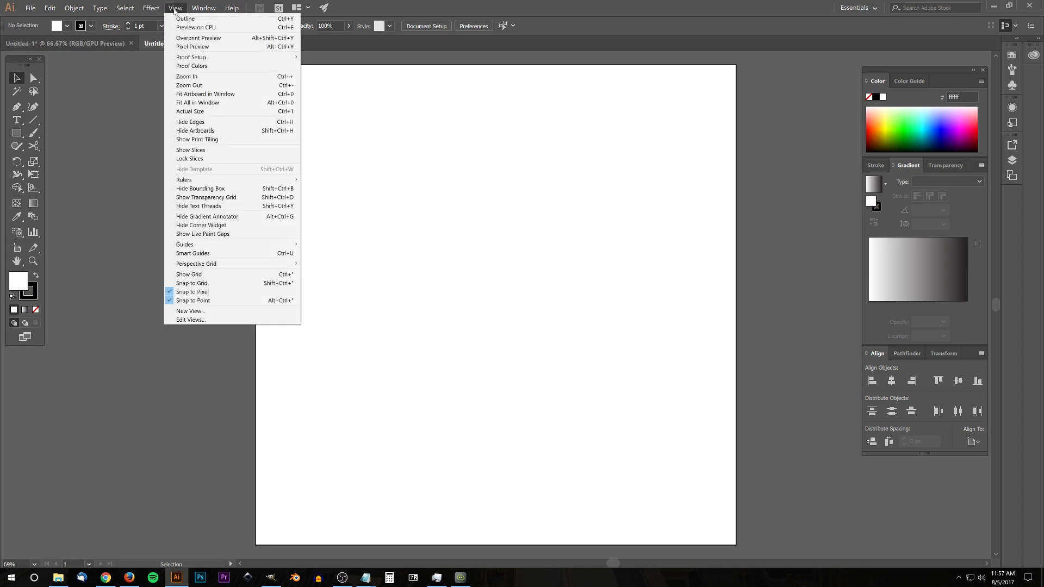
{"action": "left_click", "coordinate": [196, 293]}
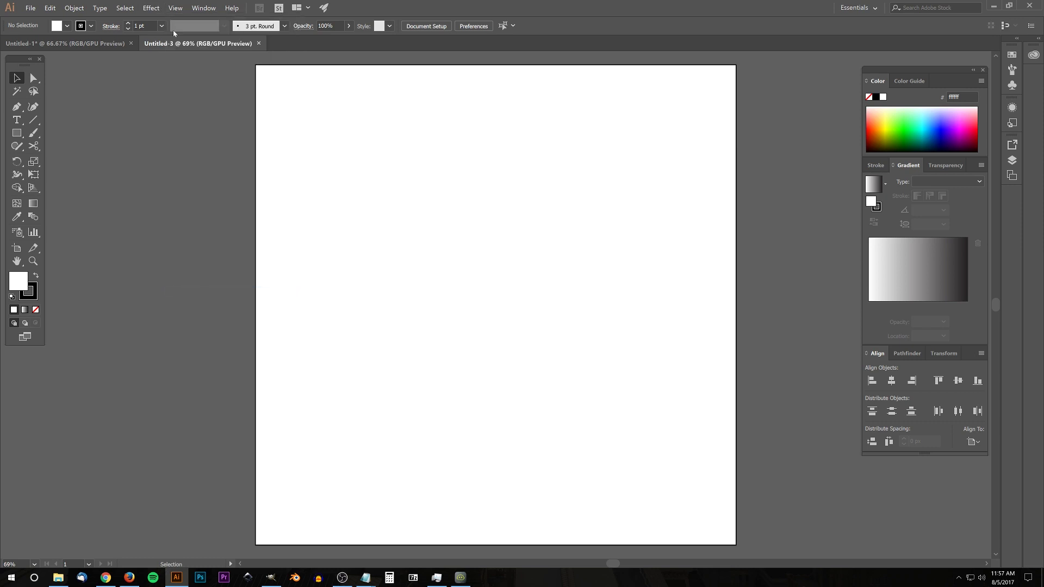
{"action": "left_click", "coordinate": [178, 10]}
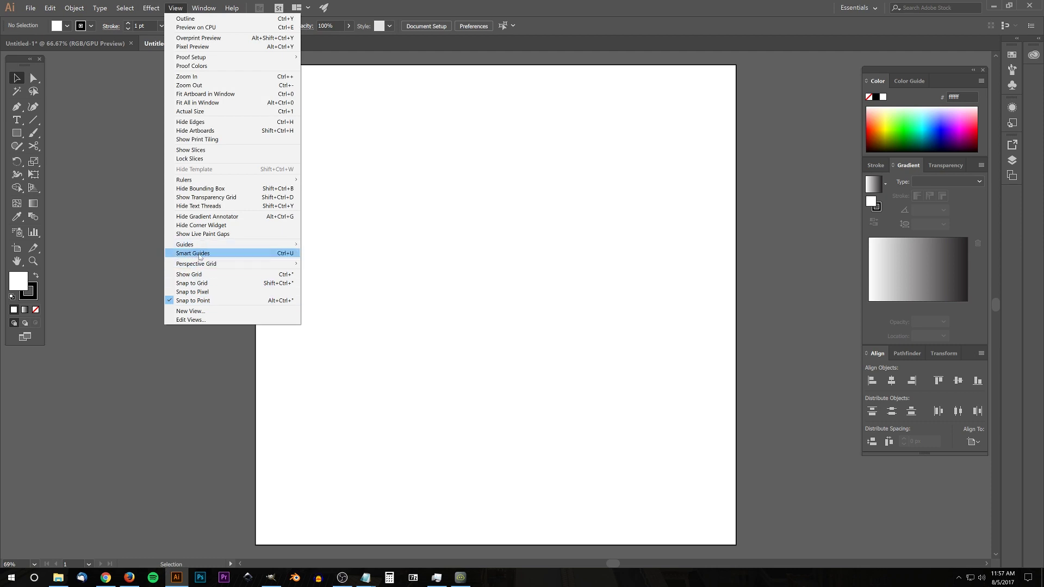
{"action": "left_click", "coordinate": [175, 9]}
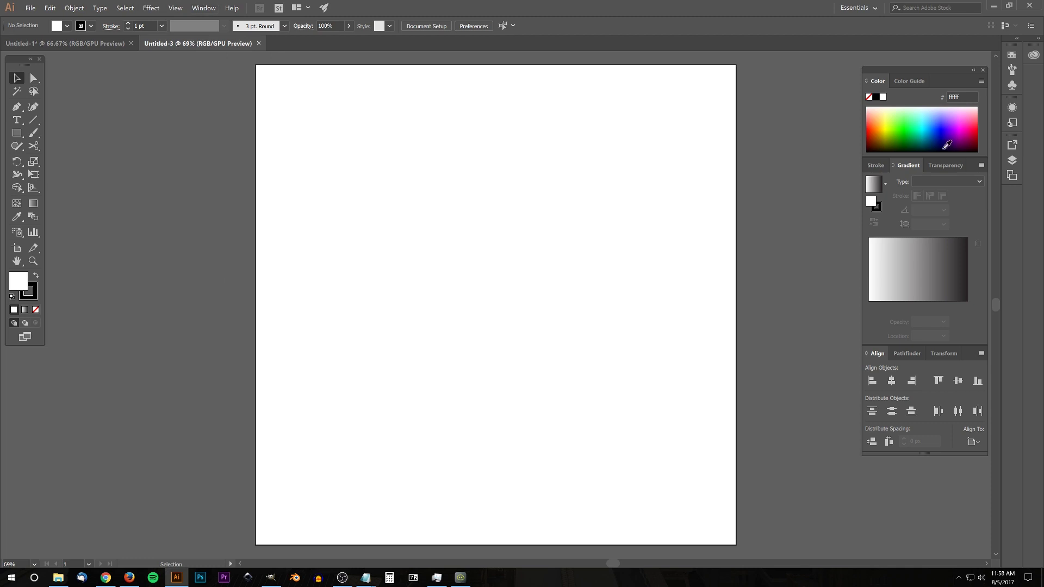
{"action": "left_click", "coordinate": [202, 9]}
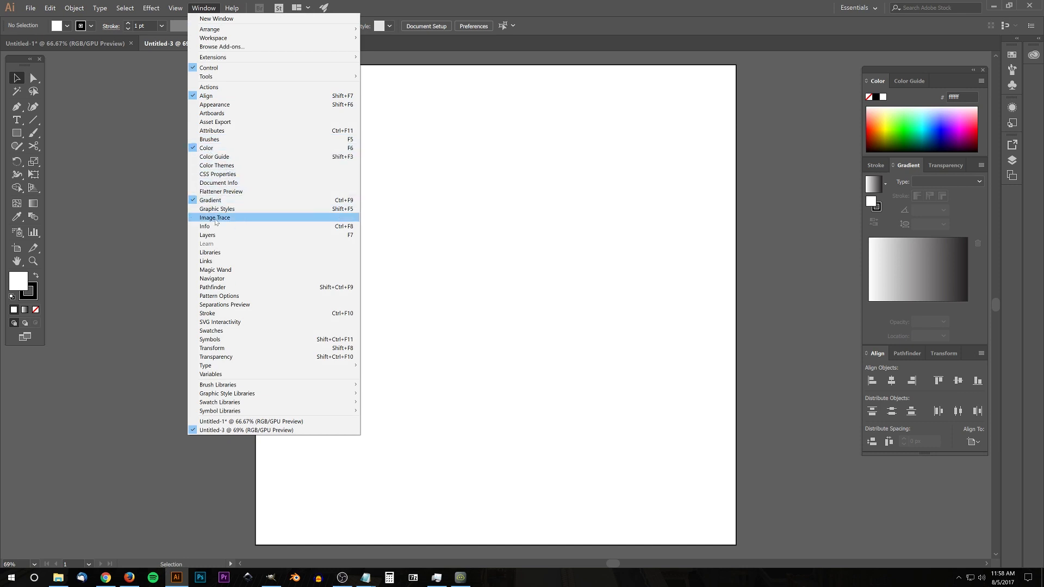
{"action": "left_click", "coordinate": [203, 10]}
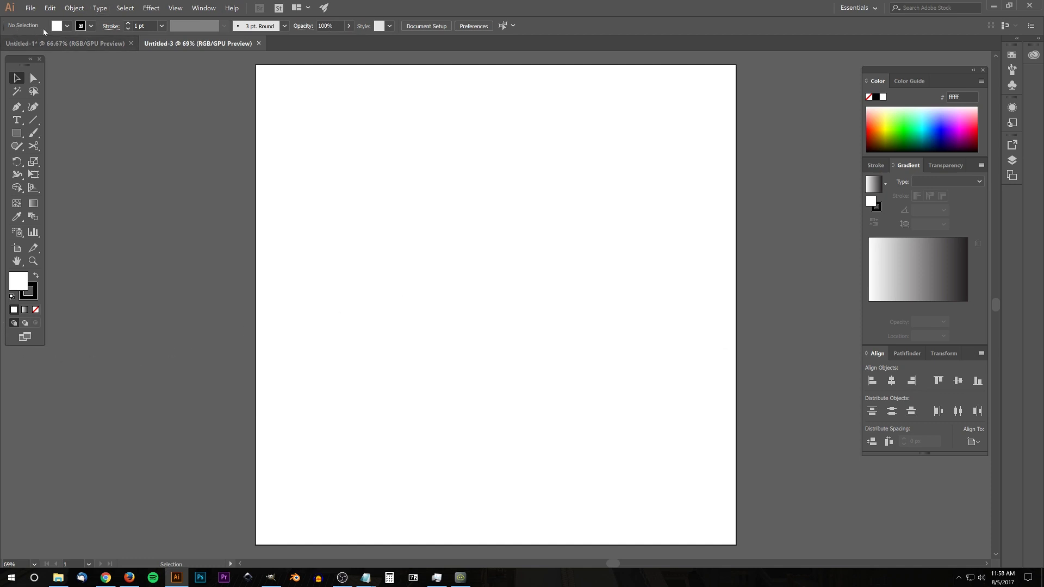
Set the fill colour to black and the stroke to None
{"action": "left_click", "coordinate": [67, 26]}
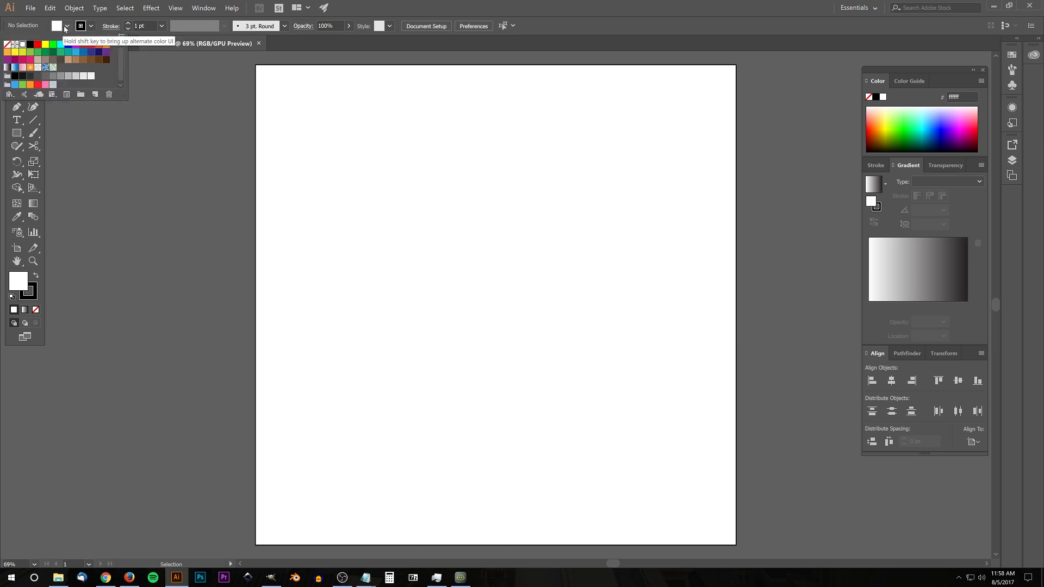
{"action": "left_click", "coordinate": [30, 46]}
{"action": "left_click", "coordinate": [92, 26]}
{"action": "left_click", "coordinate": [92, 27]}
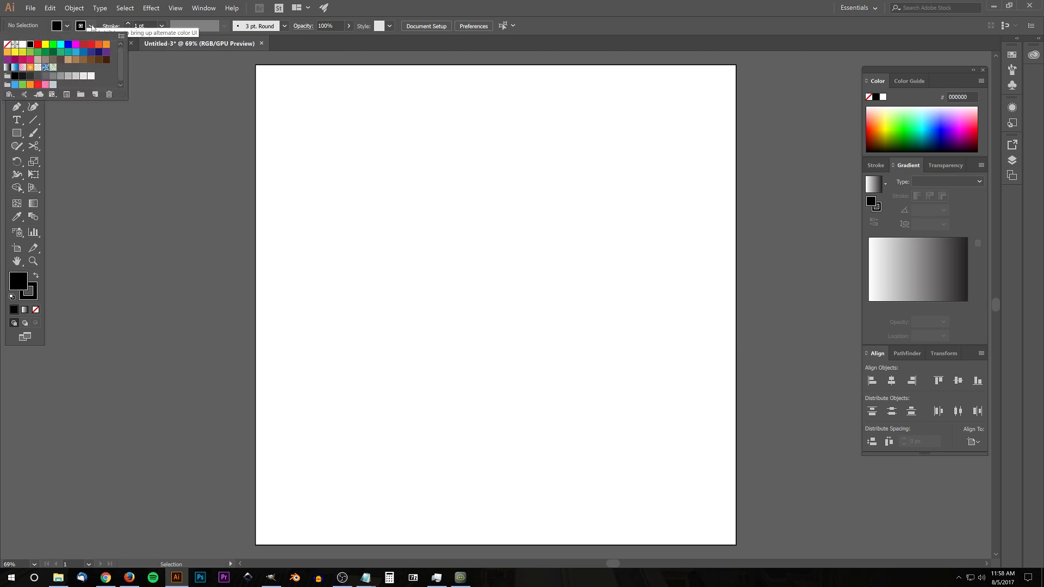
{"action": "left_click", "coordinate": [7, 44]}
{"action": "left_click", "coordinate": [99, 21]}
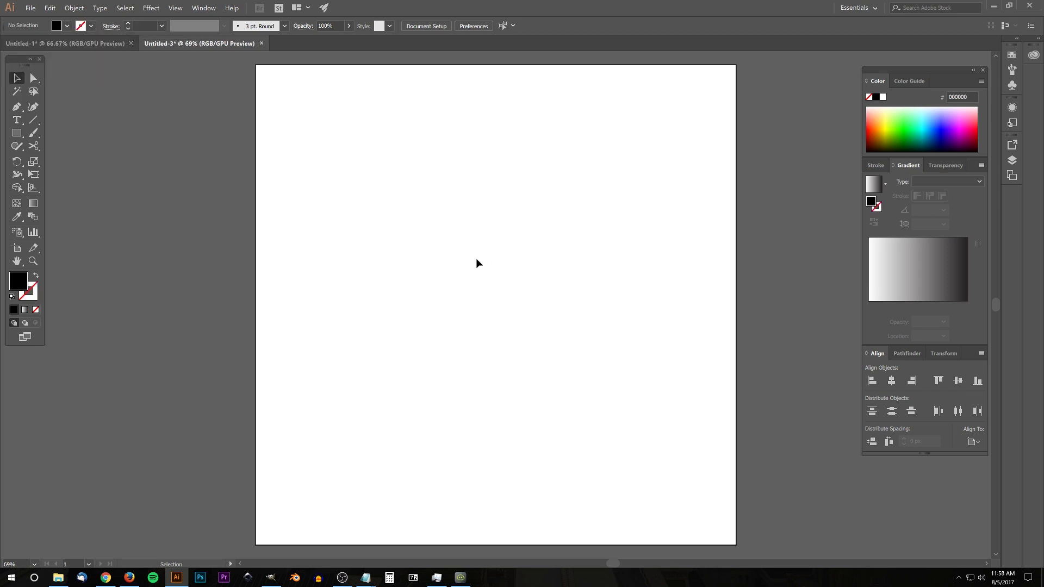
Select the Rectangle tool for drawing shapes
{"action": "left_click", "coordinate": [18, 134]}
{"action": "left_click", "coordinate": [16, 134]}
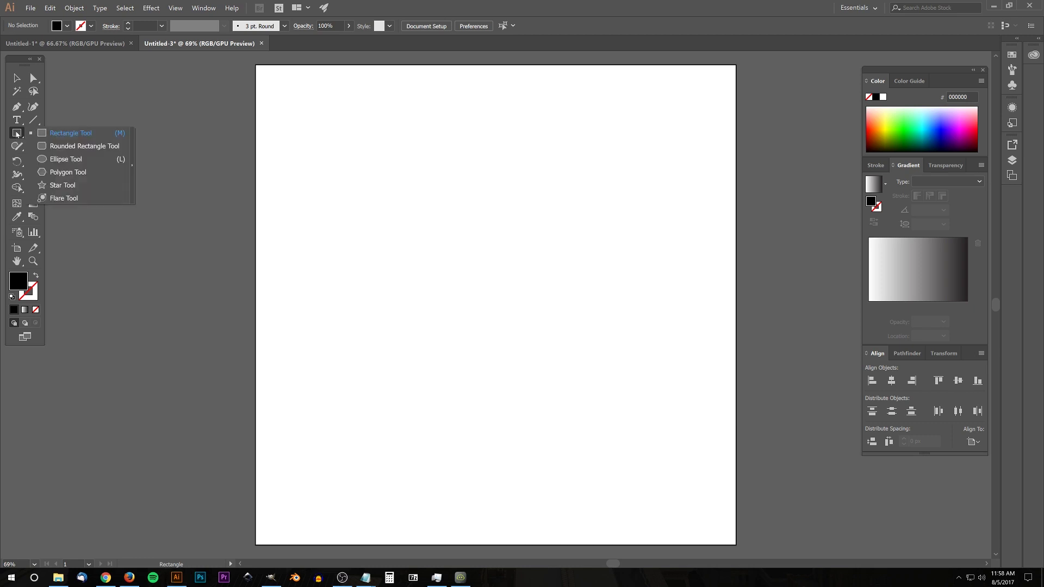
{"action": "left_click", "coordinate": [17, 133]}
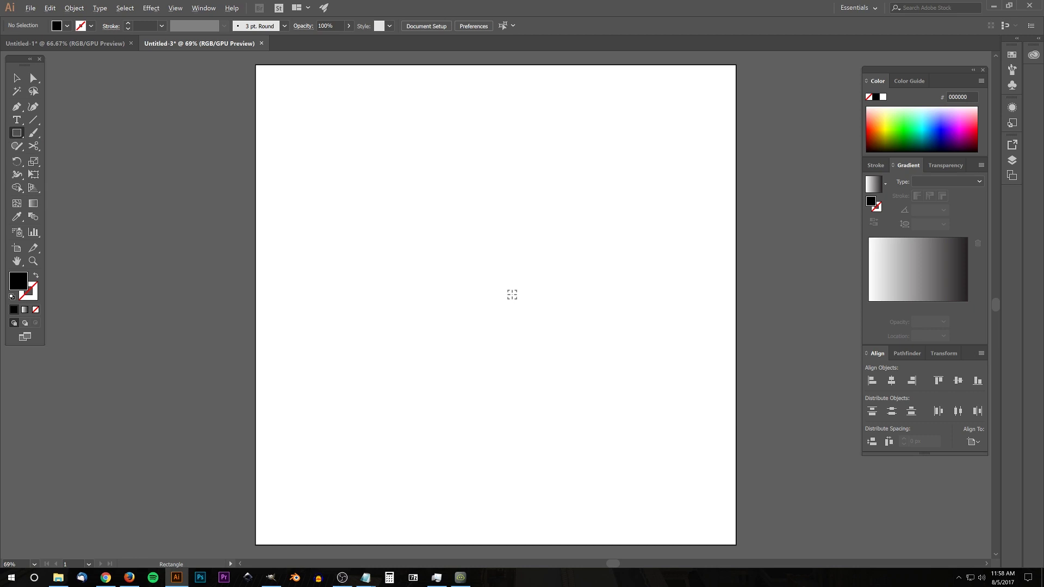
Draw a black 449.275 × 449.275 px square with linked proportions, then choose the Ellipse tool
{"action": "left_click_drag", "start_coordinate": [472, 268], "coordinate": [556, 341]}
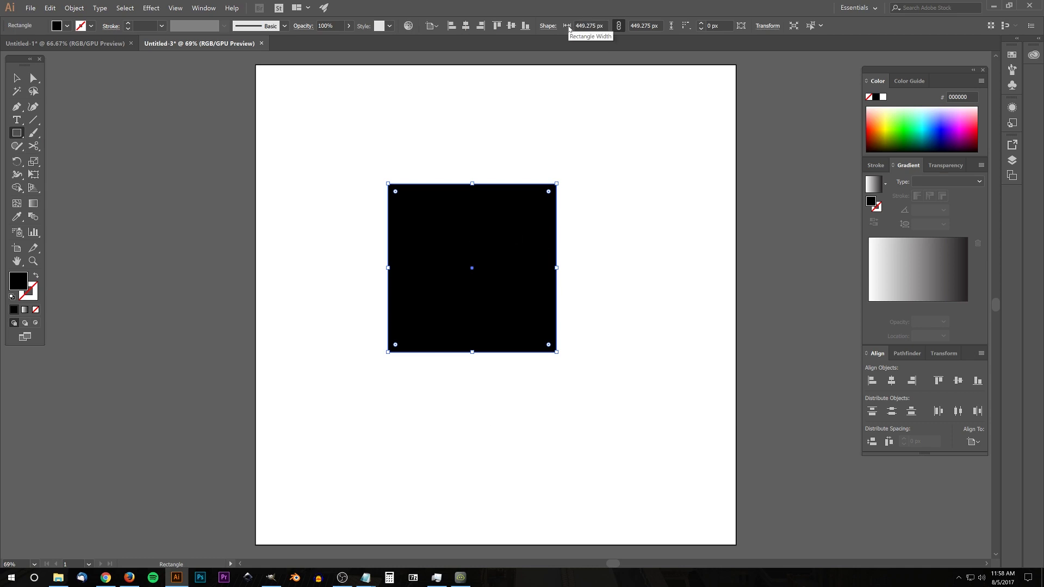
{"action": "left_click", "coordinate": [619, 27]}
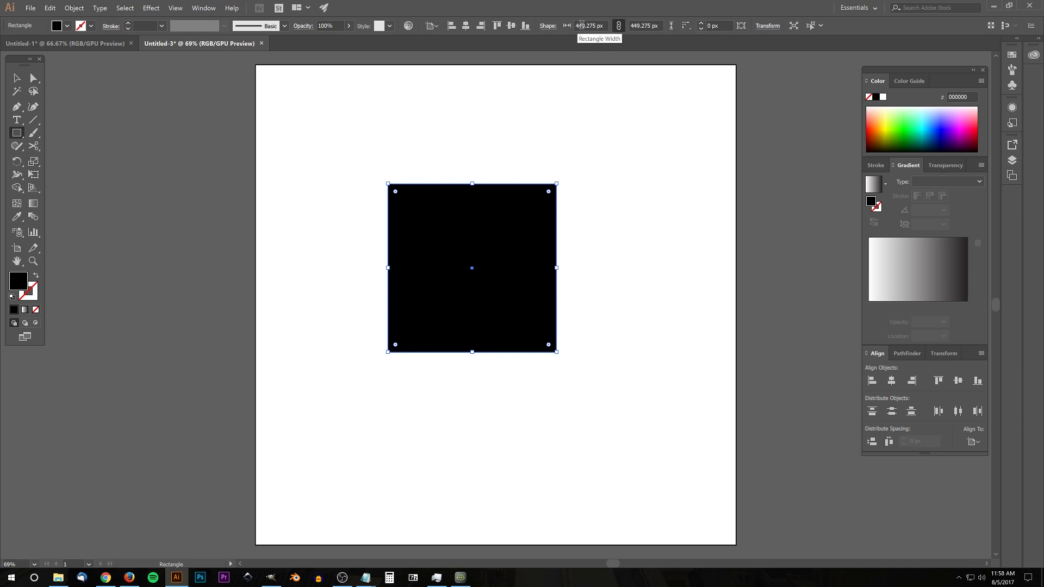
{"action": "left_click", "coordinate": [581, 25]}
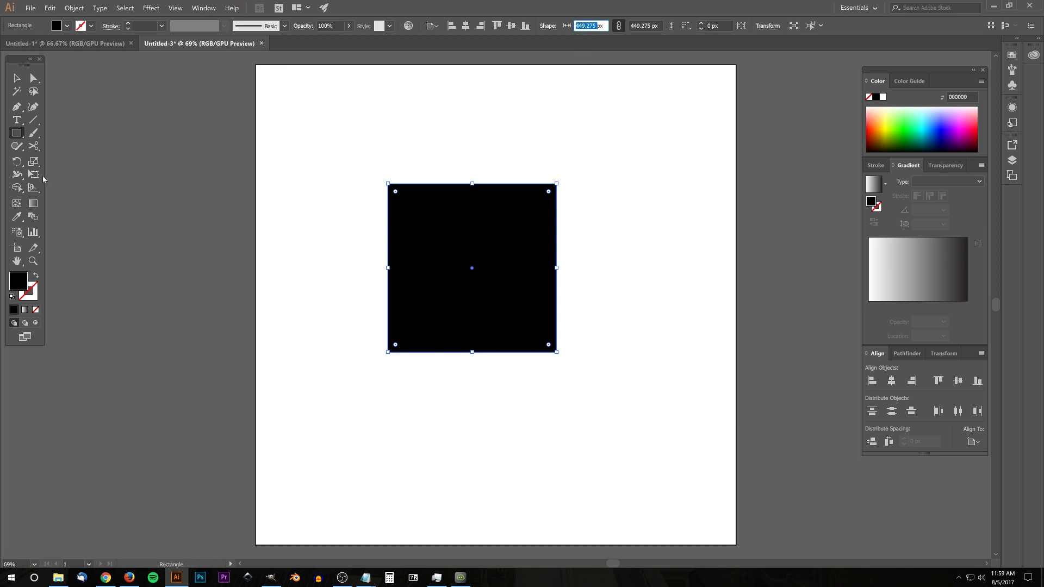
{"action": "left_click", "coordinate": [17, 134]}
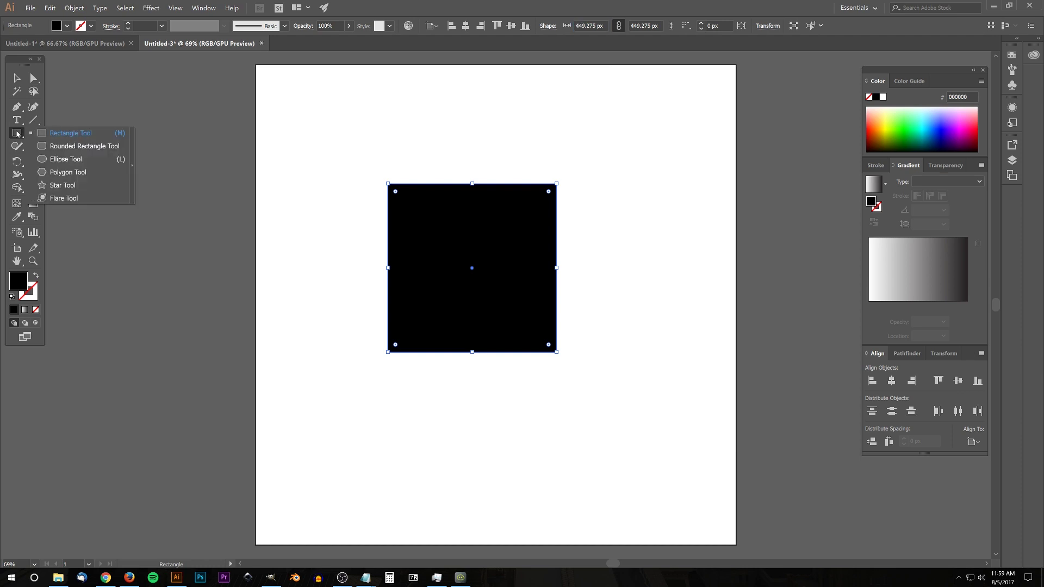
{"action": "left_click", "coordinate": [59, 158]}
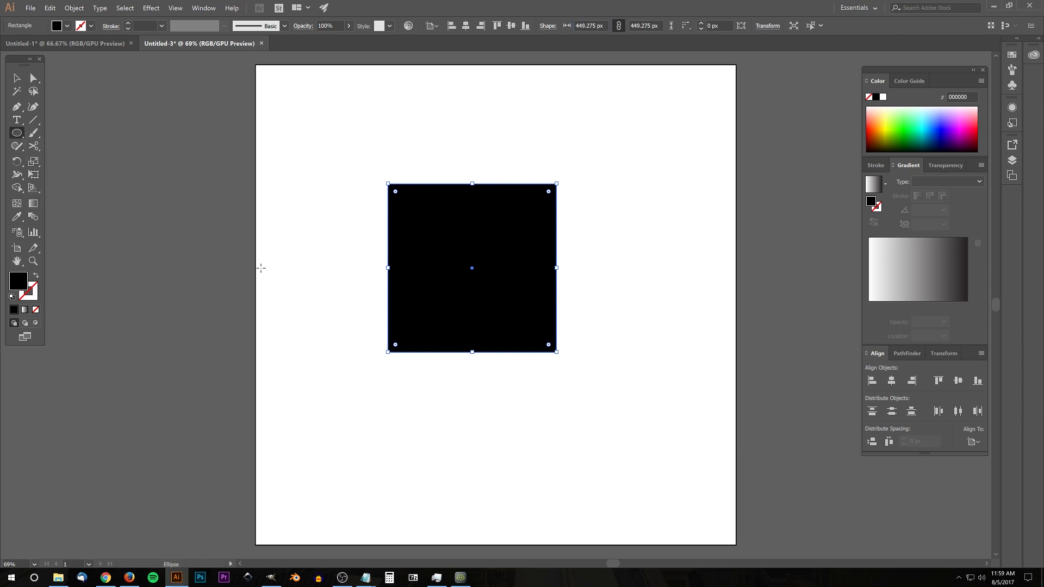
Change the square's fill to pure red ff0000
{"action": "double_click", "coordinate": [20, 282]}
{"action": "left_click", "coordinate": [213, 110]}
{"action": "left_click_drag", "start_coordinate": [212, 111], "coordinate": [217, 109]}
{"action": "key", "text": "Return"}
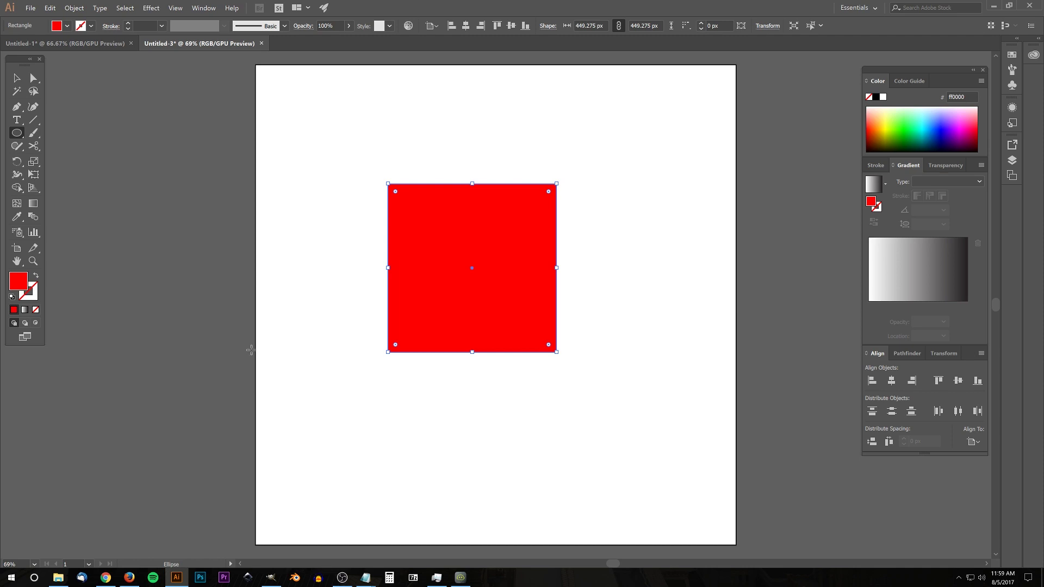
Draw a circle at the artboard's left edge, fill it black 000000, width 449.275 px
{"action": "left_click_drag", "start_coordinate": [217, 260], "coordinate": [291, 340]}
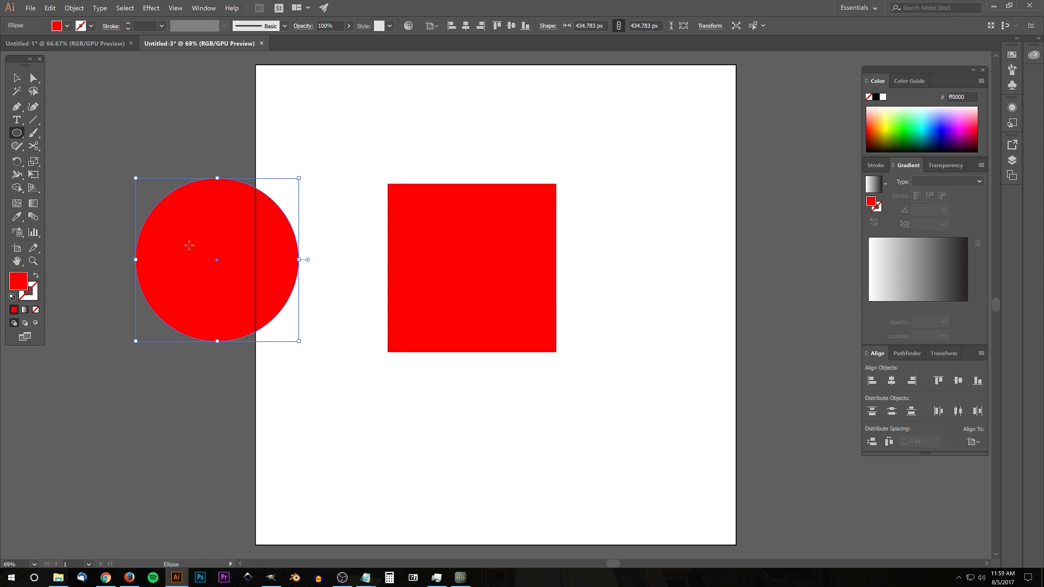
{"action": "double_click", "coordinate": [19, 287]}
{"action": "left_click", "coordinate": [138, 168]}
{"action": "left_click_drag", "start_coordinate": [139, 168], "coordinate": [65, 255]}
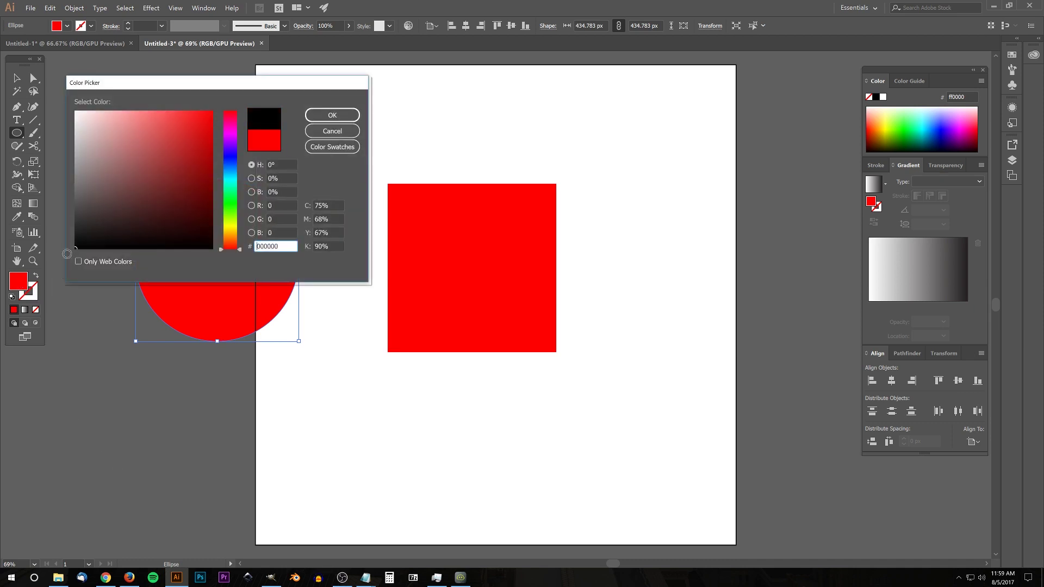
{"action": "left_click", "coordinate": [324, 115]}
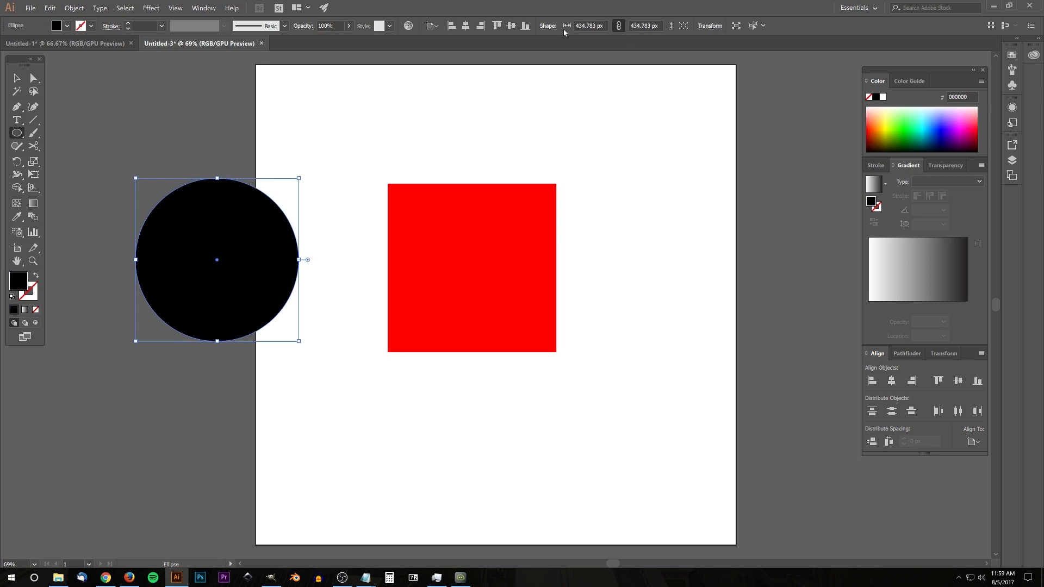
{"action": "left_click", "coordinate": [585, 25]}
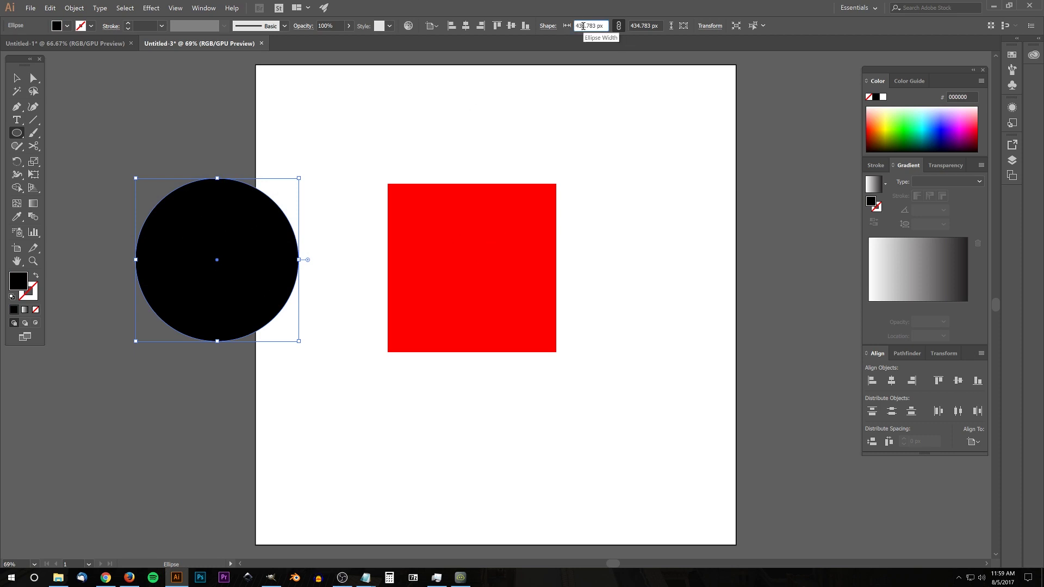
{"action": "type", "text": "449.275"}
{"action": "key", "text": "Return"}
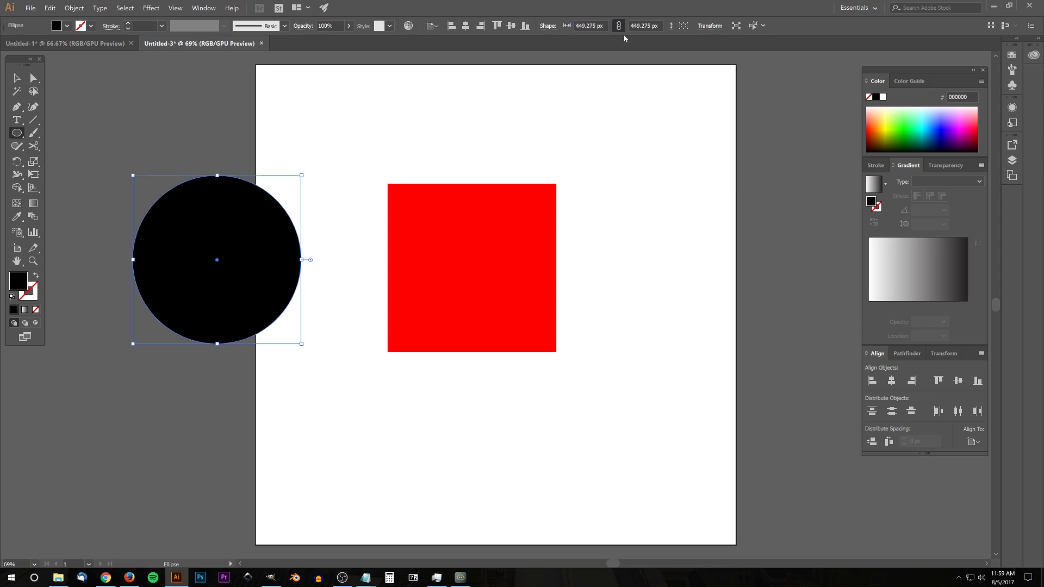
Centre the circle and square horizontally and vertically using Align To Artboard
{"action": "left_click", "coordinate": [18, 79]}
{"action": "left_click_drag", "start_coordinate": [221, 225], "coordinate": [284, 263]}
{"action": "left_click_drag", "start_coordinate": [637, 465], "coordinate": [157, 123]}
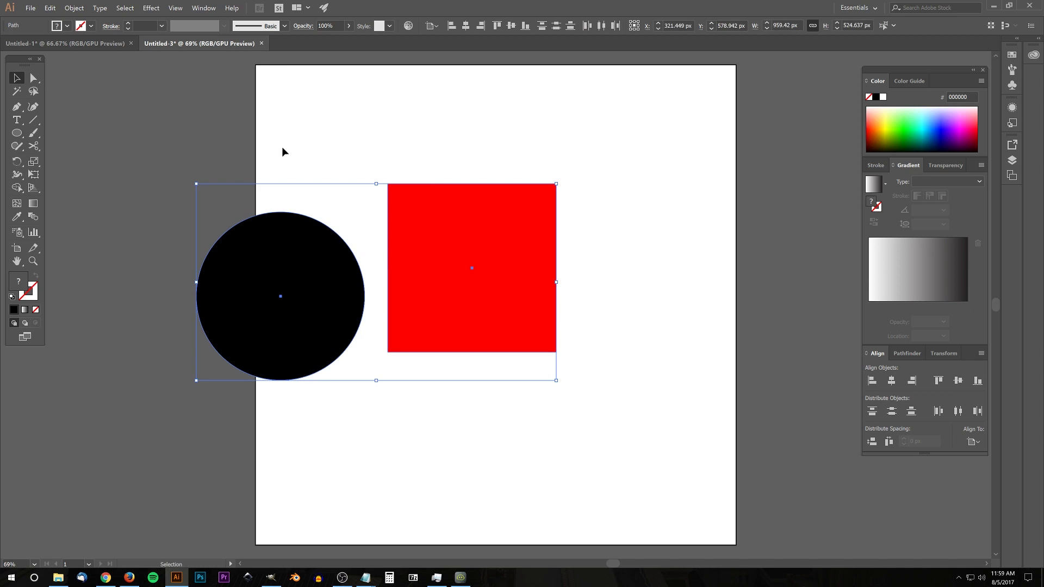
{"action": "left_click", "coordinate": [973, 441]}
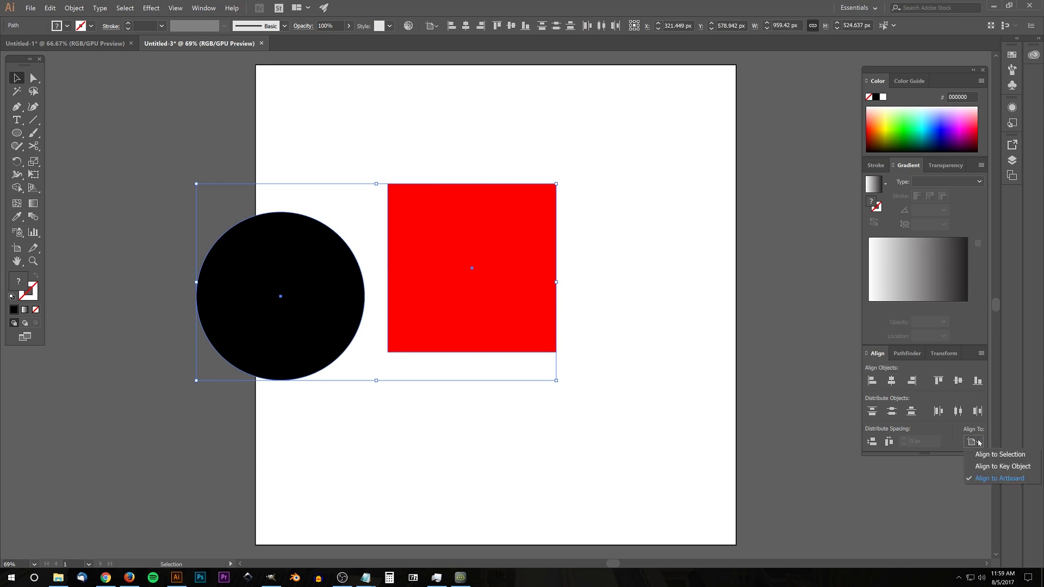
{"action": "left_click", "coordinate": [984, 480]}
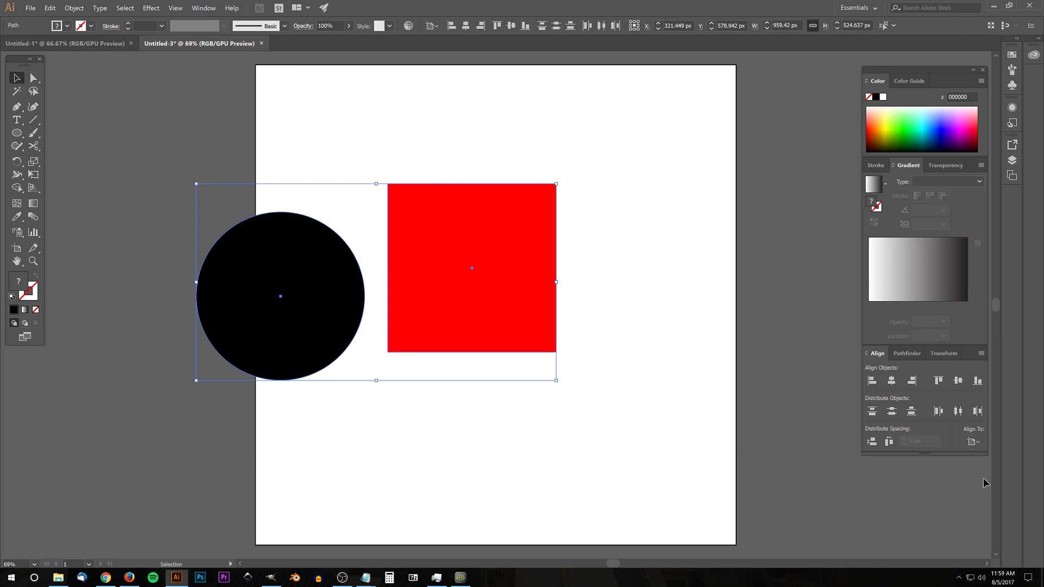
{"action": "left_click", "coordinate": [892, 382]}
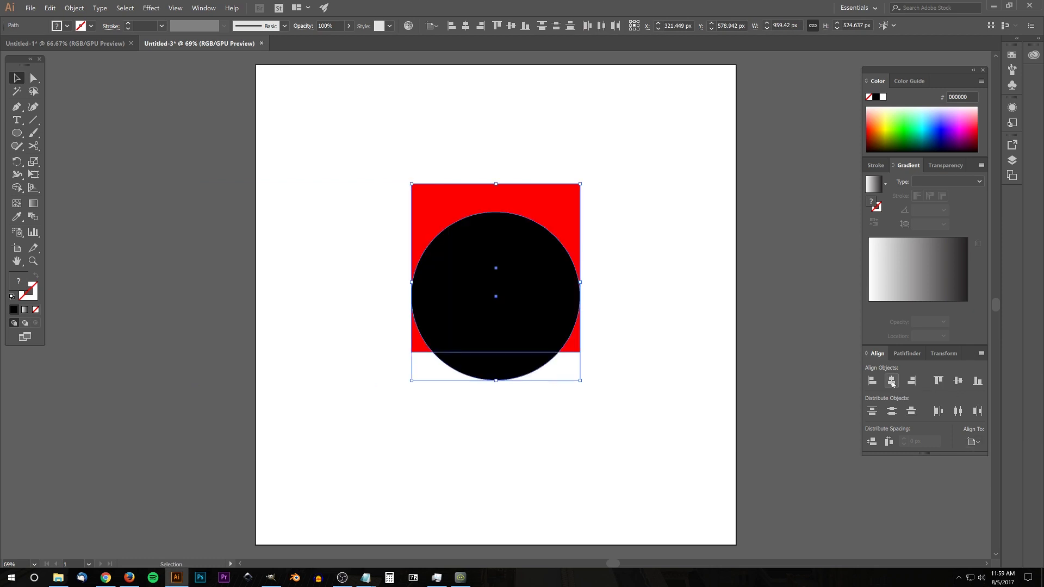
{"action": "left_click", "coordinate": [958, 381]}
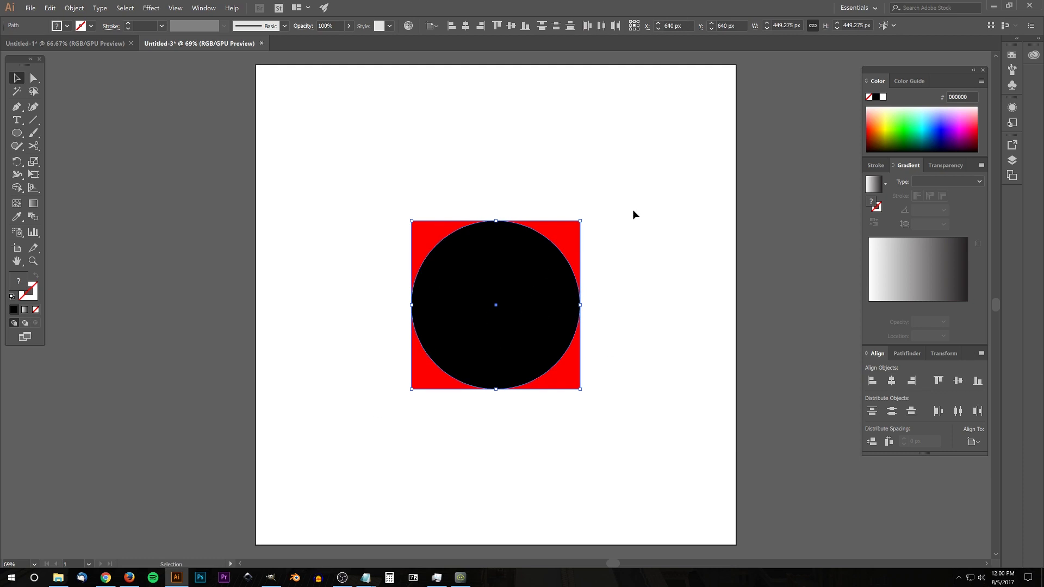
{"action": "left_click", "coordinate": [709, 184]}
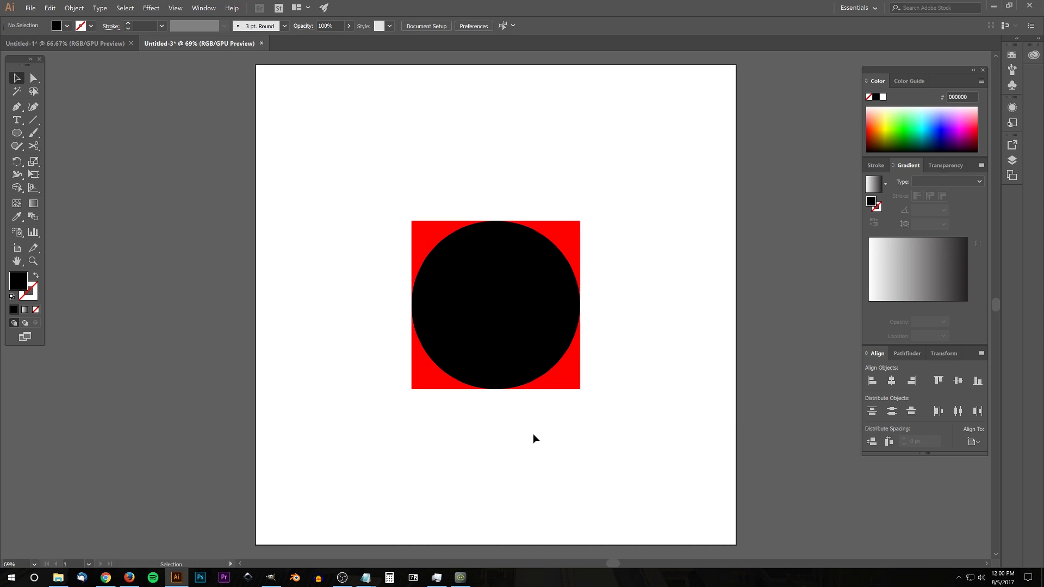
Add an anchor point on the circle's lower-right edge and convert it to a corner
{"action": "left_click", "coordinate": [496, 267]}
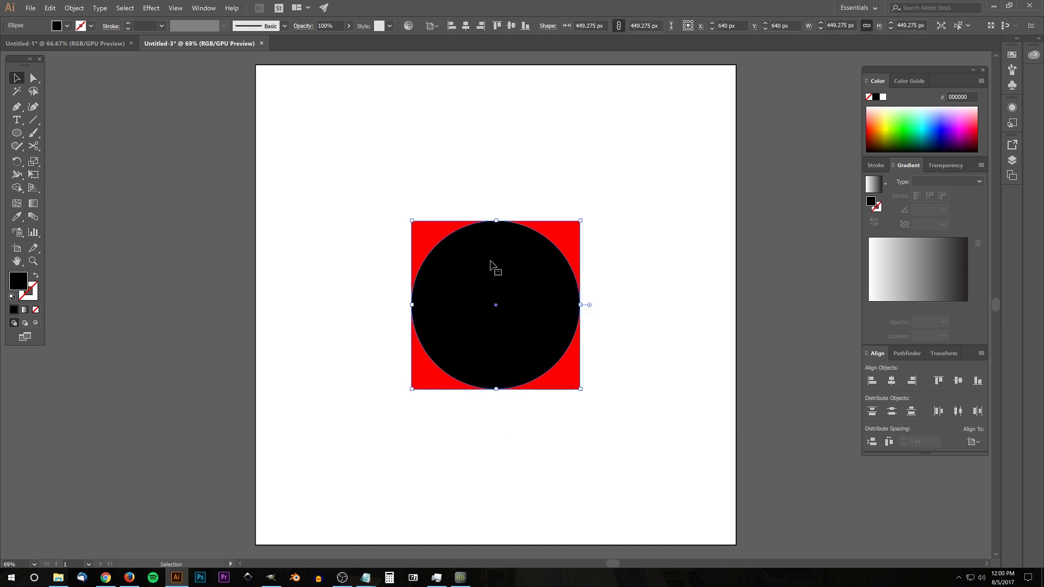
{"action": "left_click", "coordinate": [17, 109]}
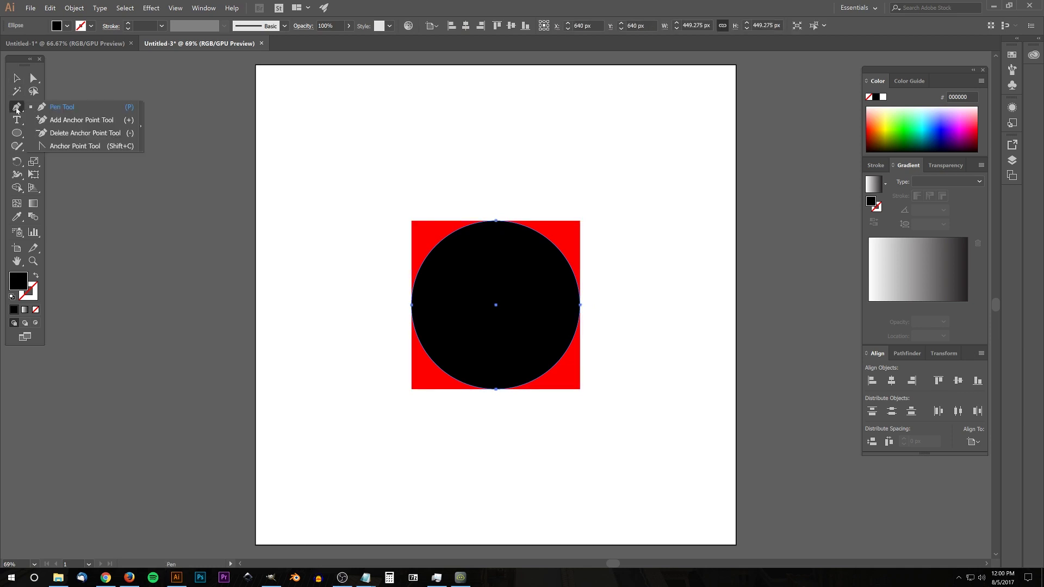
{"action": "left_click", "coordinate": [57, 121]}
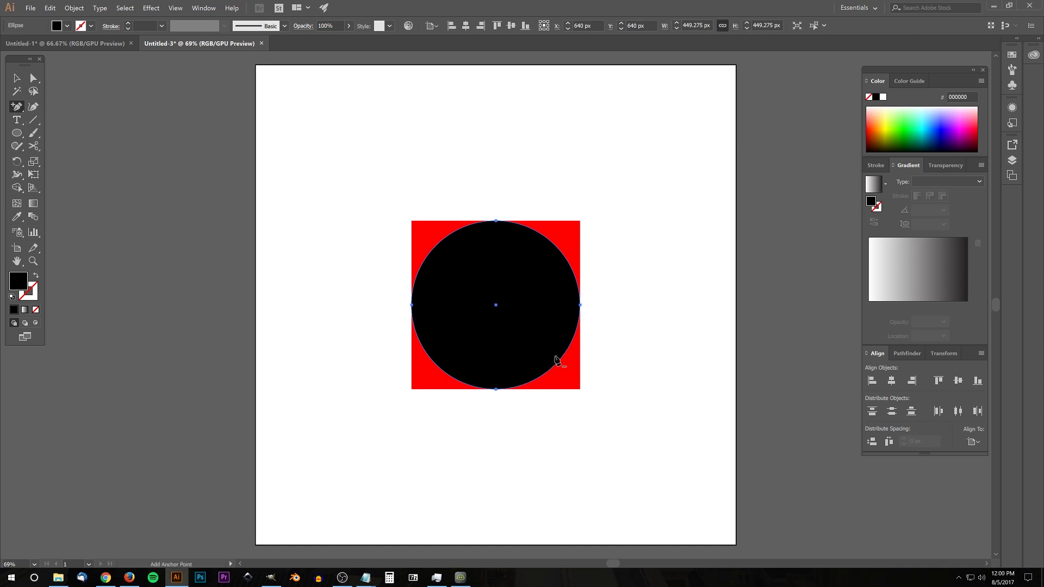
{"action": "scroll", "coordinate": [560, 367], "scroll_direction": "up", "scroll_amount": 2}
{"action": "scroll", "coordinate": [565, 378], "scroll_direction": "up", "scroll_amount": 1}
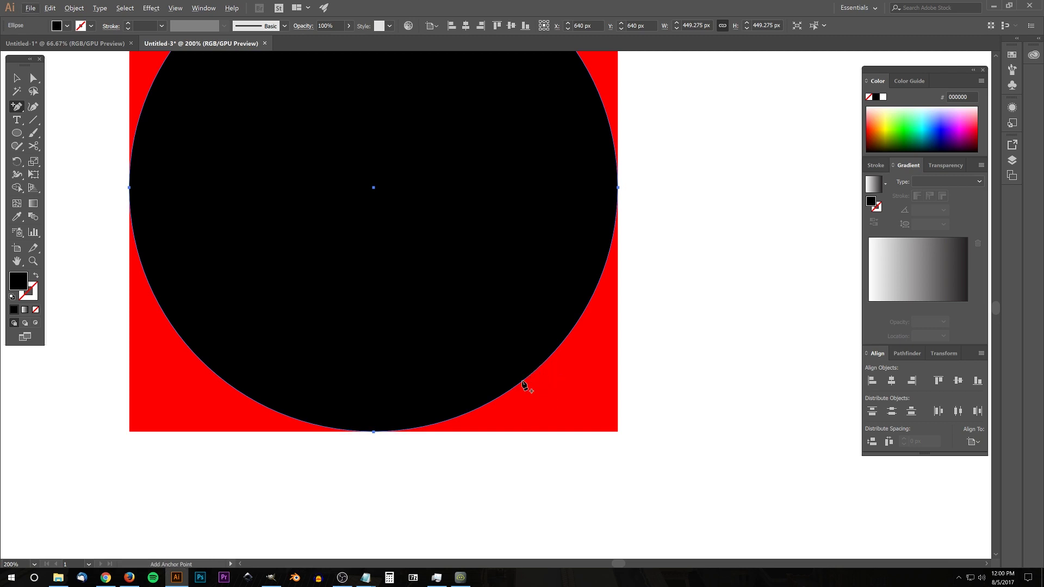
{"action": "left_click", "coordinate": [546, 359]}
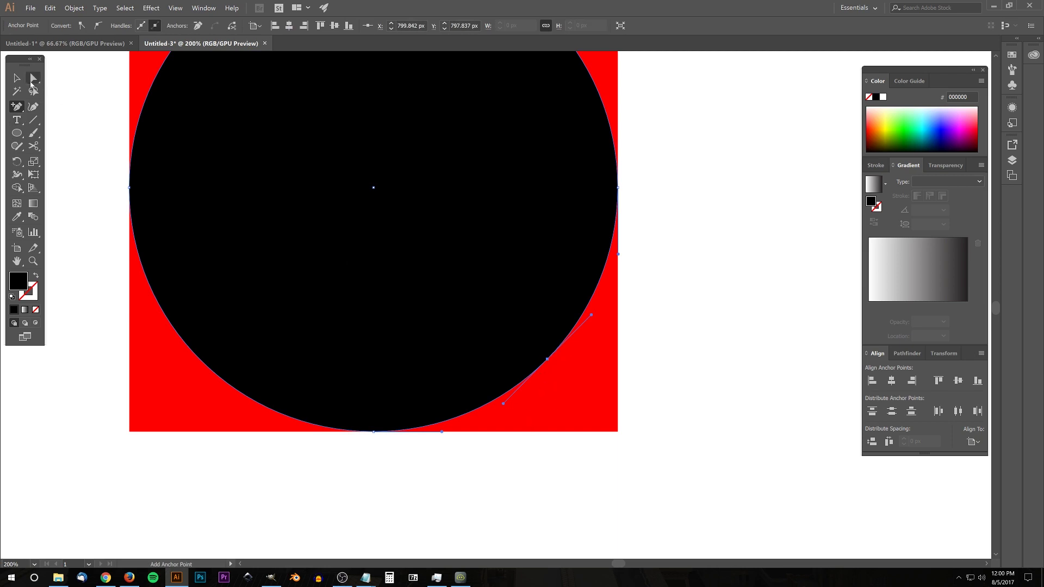
{"action": "left_click", "coordinate": [32, 79]}
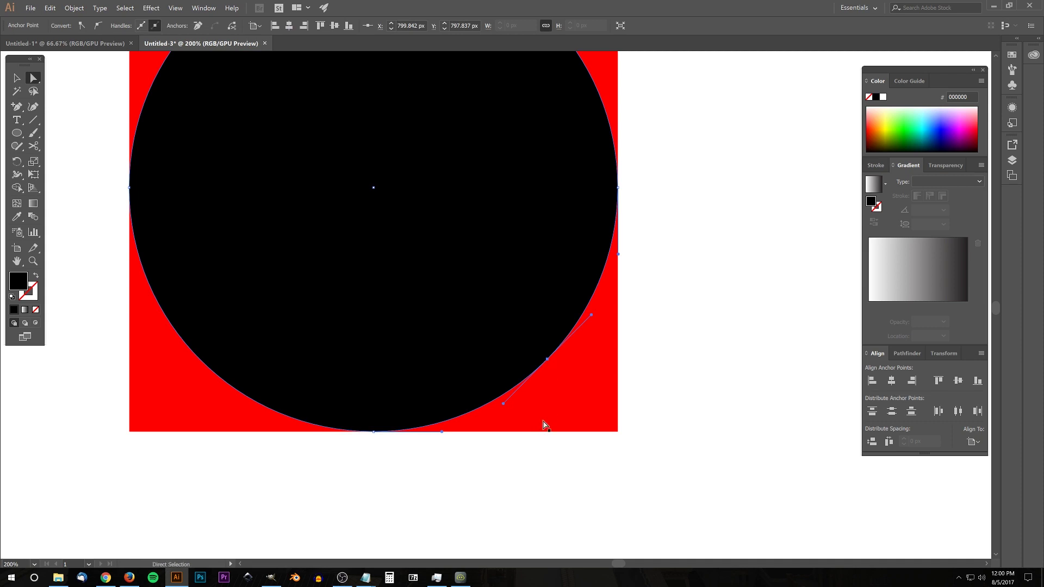
{"action": "left_click", "coordinate": [81, 25]}
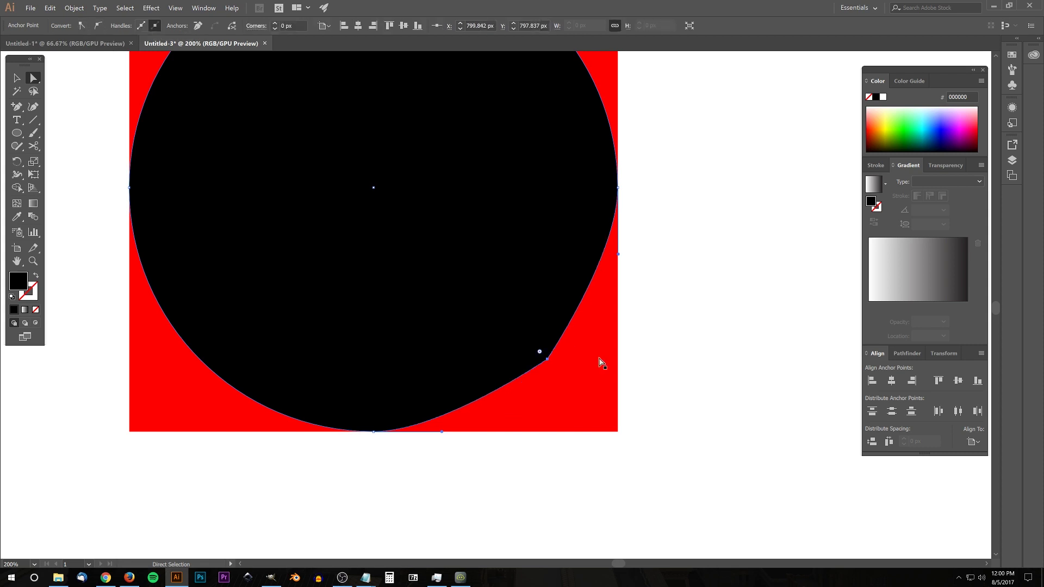
Drag the corner point onto the red square's lower-right corner
{"action": "key", "text": "ctrl"}
{"action": "left_click_drag", "start_coordinate": [547, 358], "coordinate": [561, 374]}
{"action": "left_click_drag", "start_coordinate": [561, 374], "coordinate": [548, 361]}
{"action": "left_click", "coordinate": [547, 361]}
{"action": "left_click_drag", "start_coordinate": [547, 360], "coordinate": [617, 431]}
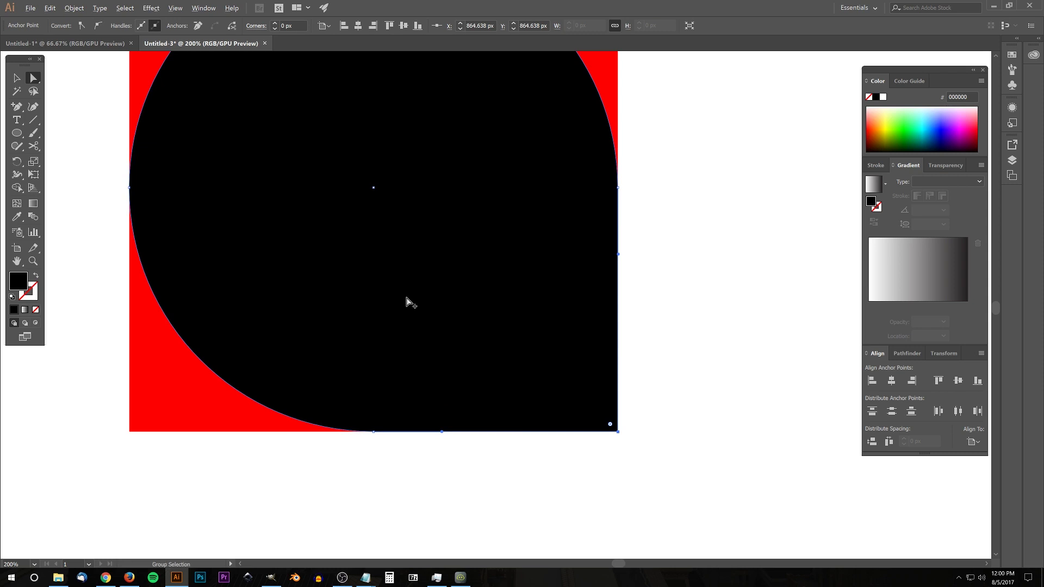
Delete the red square, leaving the black teardrop shape
{"action": "scroll", "coordinate": [408, 301], "scroll_direction": "down", "scroll_amount": 2}
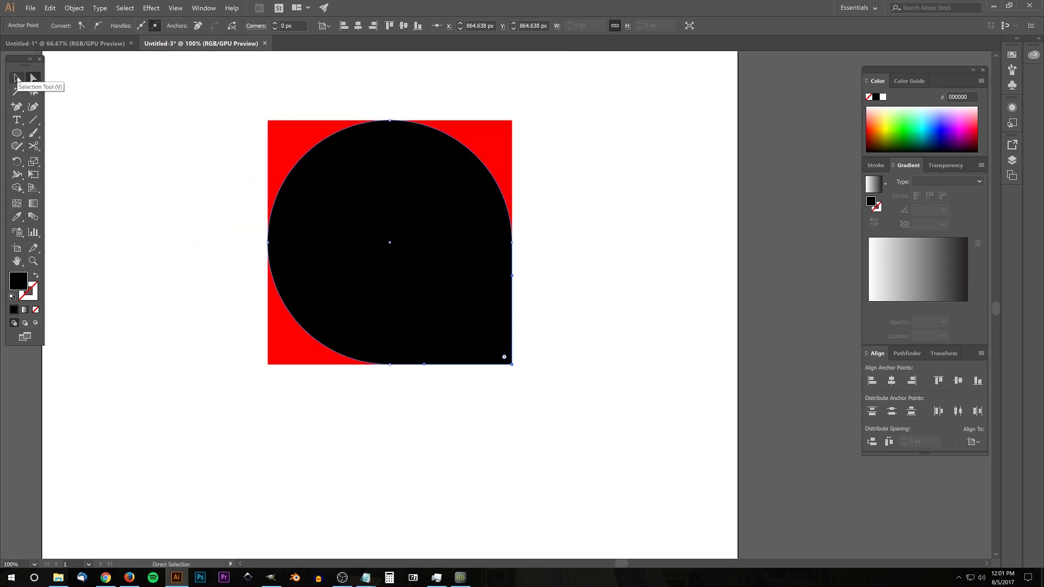
{"action": "left_click", "coordinate": [16, 79]}
{"action": "left_click_drag", "start_coordinate": [284, 140], "coordinate": [144, 263]}
{"action": "key", "text": "Delete"}
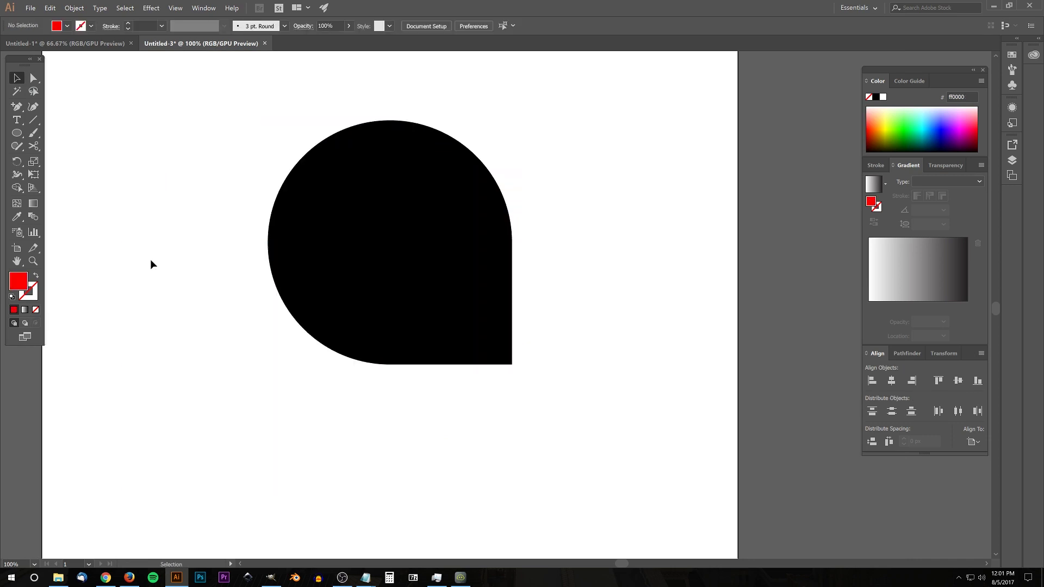
{"action": "left_click_drag", "start_coordinate": [347, 272], "coordinate": [384, 303]}
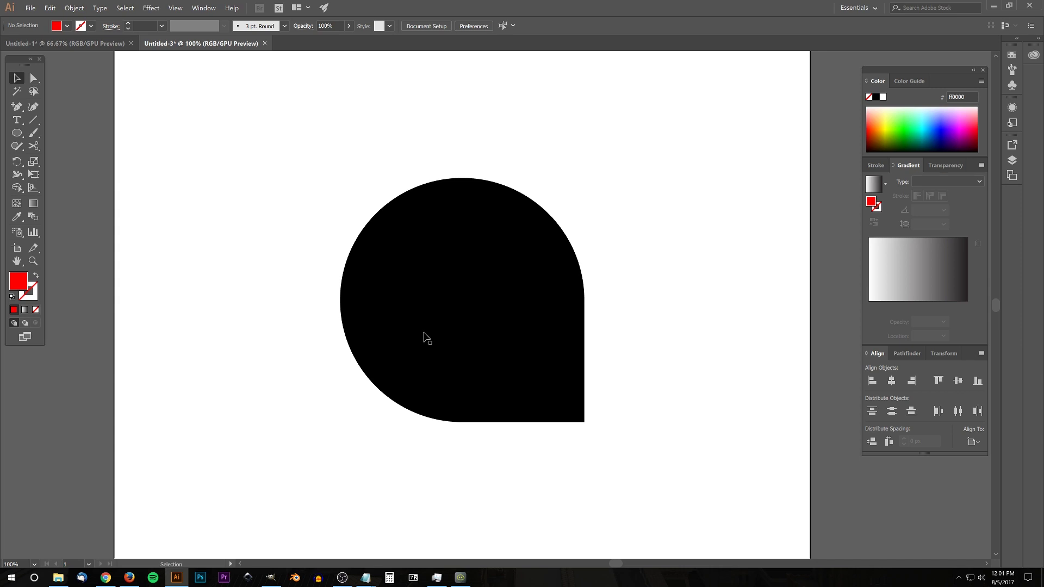
Rotate the teardrop about 45° so its sharp corner points right
{"action": "scroll", "coordinate": [431, 328], "scroll_direction": "down", "scroll_amount": 1}
{"action": "left_click_drag", "start_coordinate": [493, 305], "coordinate": [437, 267]}
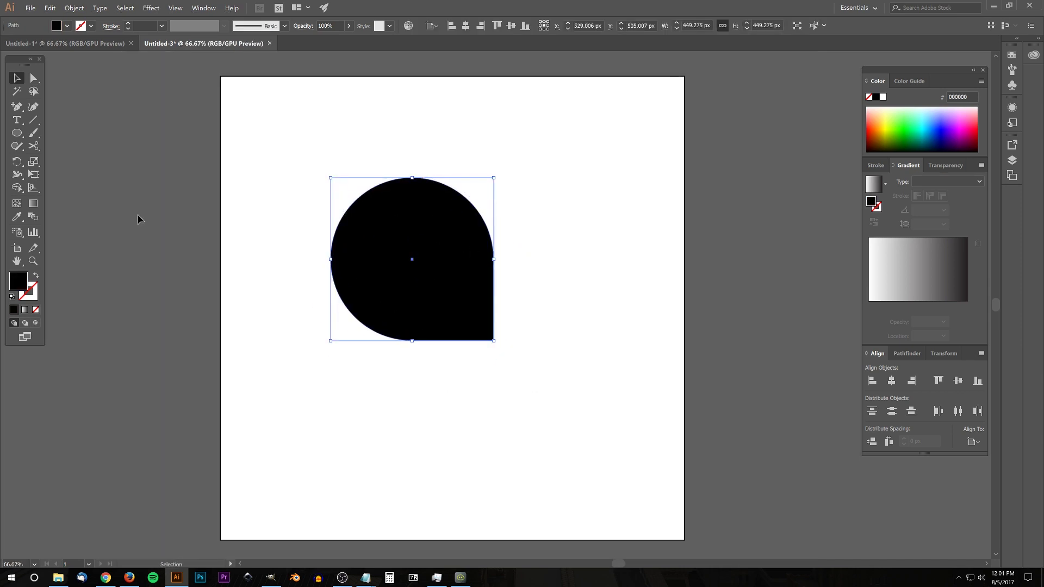
{"action": "left_click", "coordinate": [15, 161]}
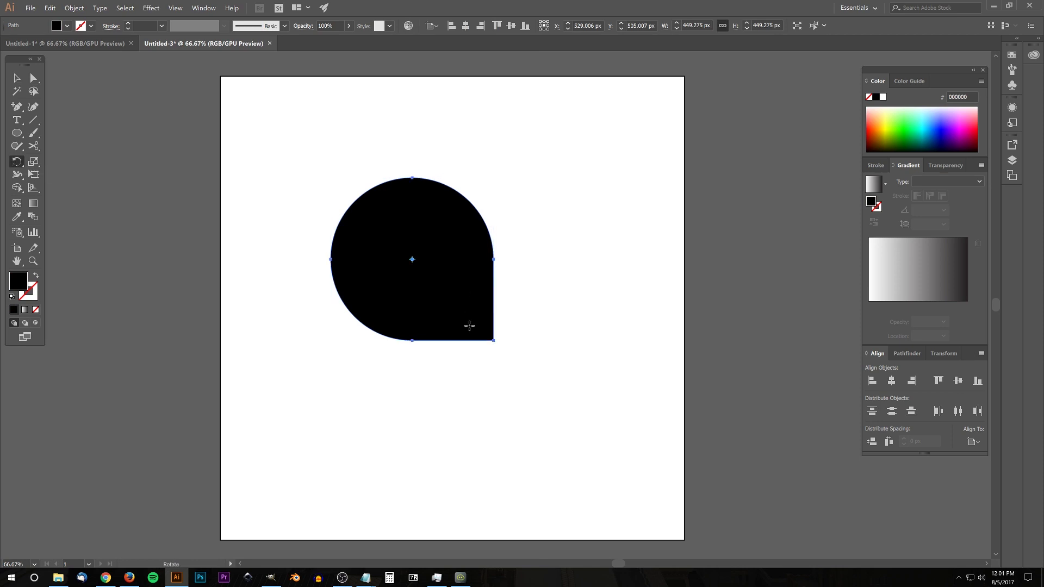
{"action": "left_click_drag", "start_coordinate": [471, 324], "coordinate": [517, 265]}
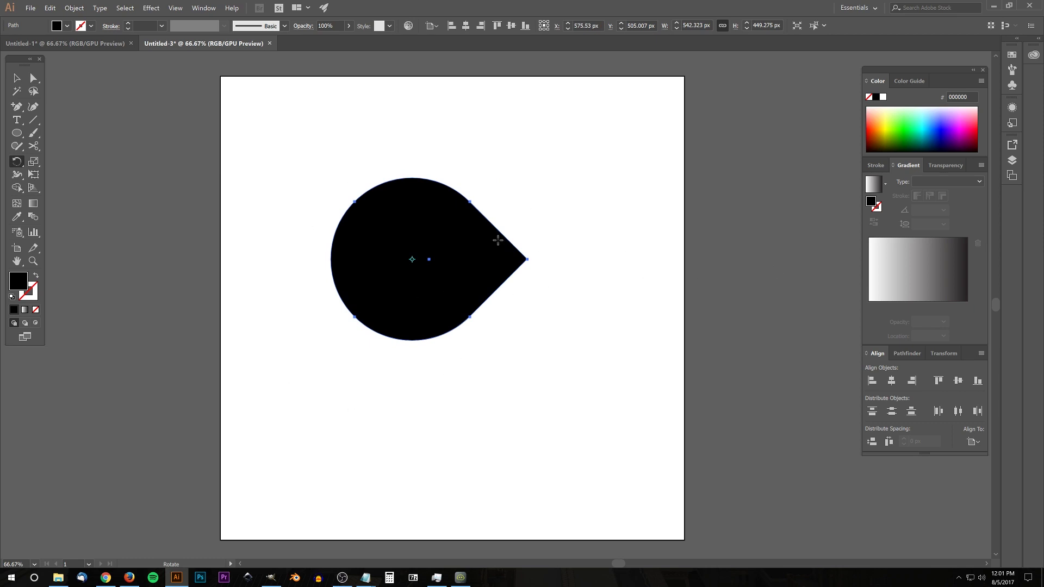
Give the teardrop a red stroke and no fill
{"action": "left_click", "coordinate": [91, 26]}
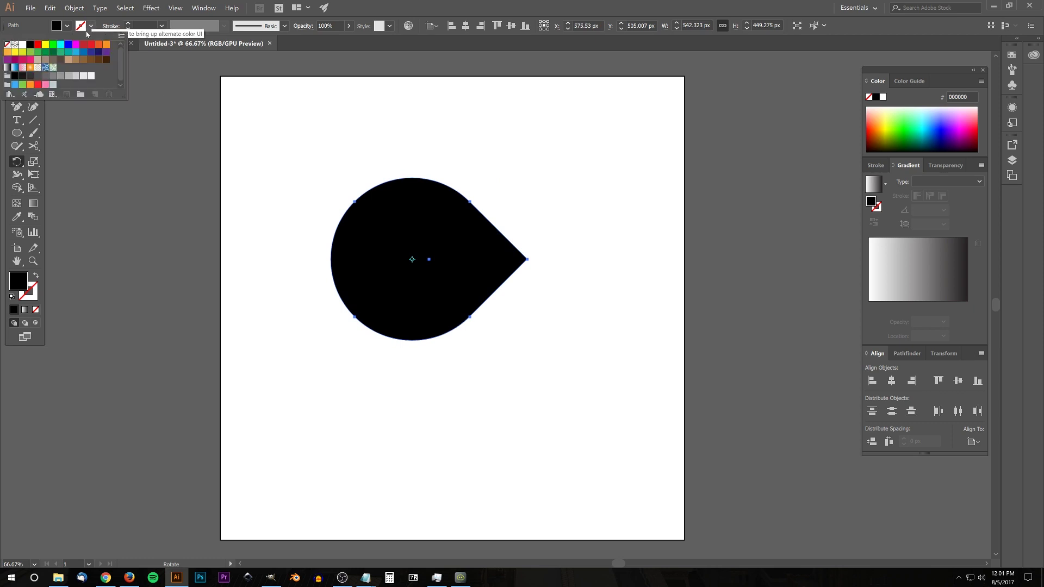
{"action": "left_click", "coordinate": [37, 44]}
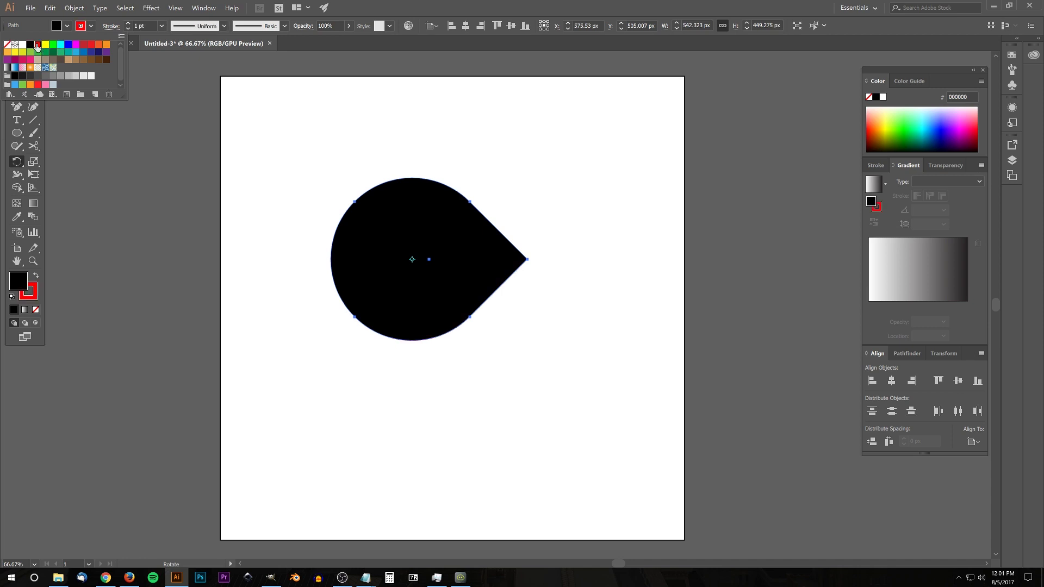
{"action": "left_click", "coordinate": [67, 28]}
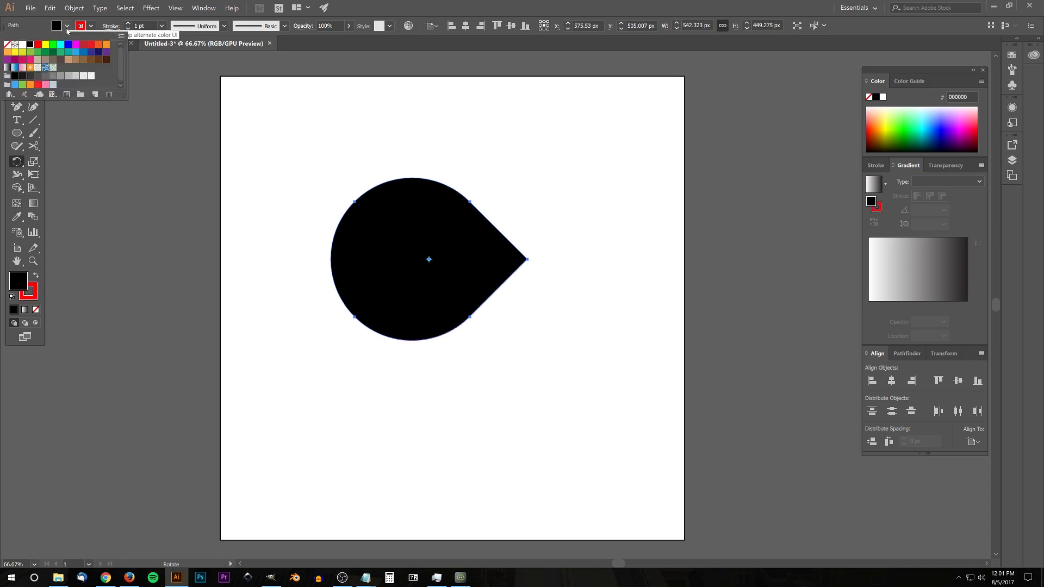
{"action": "left_click", "coordinate": [7, 44]}
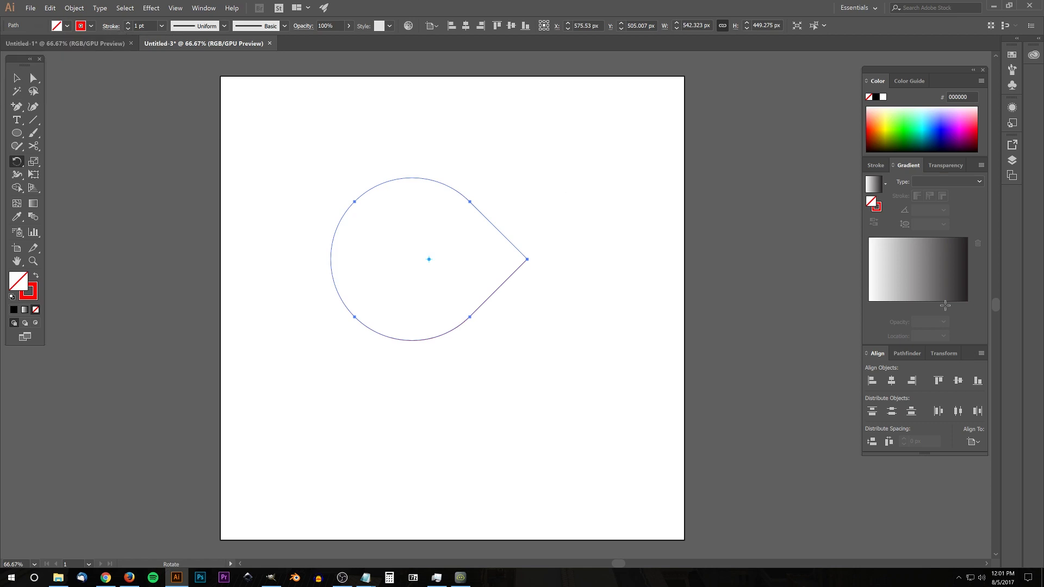
Set the stroke weight to 100 pt
{"action": "left_click", "coordinate": [876, 165]}
{"action": "left_click", "coordinate": [913, 181]}
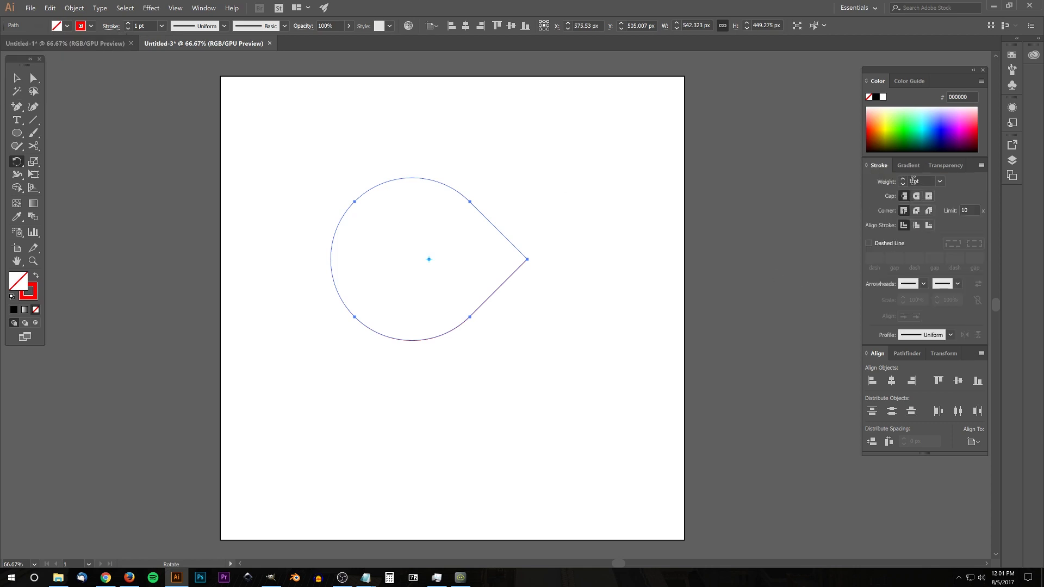
{"action": "double_click", "coordinate": [913, 180]}
{"action": "type", "text": "75"}
{"action": "key", "text": "Return"}
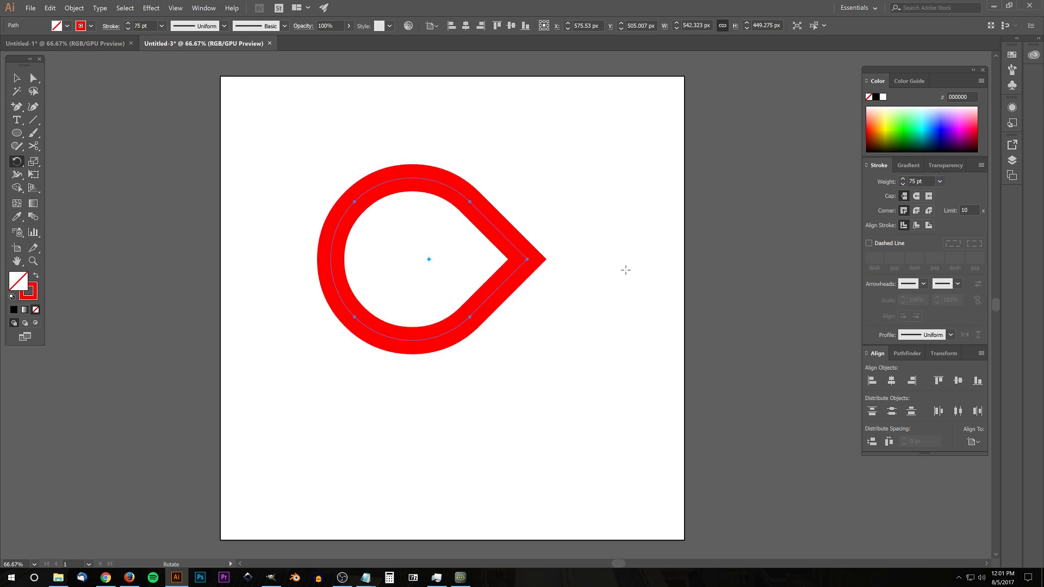
{"action": "double_click", "coordinate": [913, 181]}
{"action": "type", "text": "10"}
{"action": "type", "text": "0"}
{"action": "key", "text": "Return"}
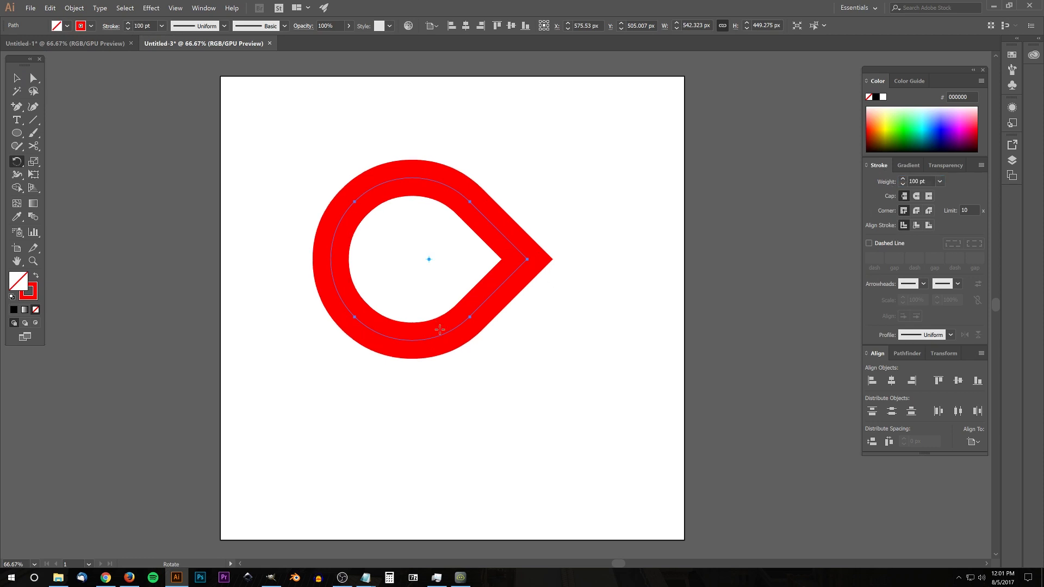
Convert the thick stroke into a filled shape with Object > Path > Outline Stroke
{"action": "left_click", "coordinate": [17, 78]}
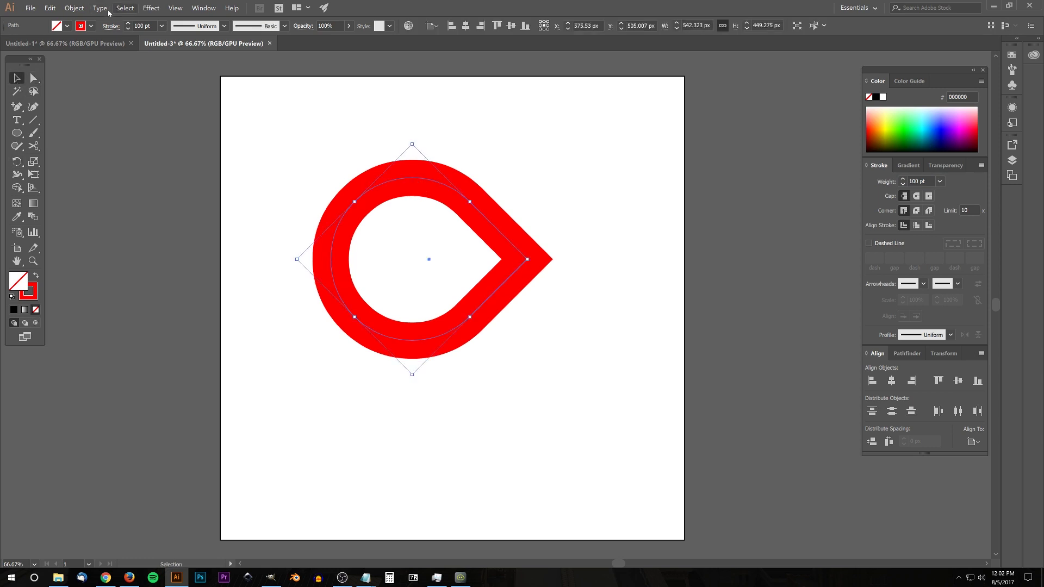
{"action": "left_click", "coordinate": [79, 9]}
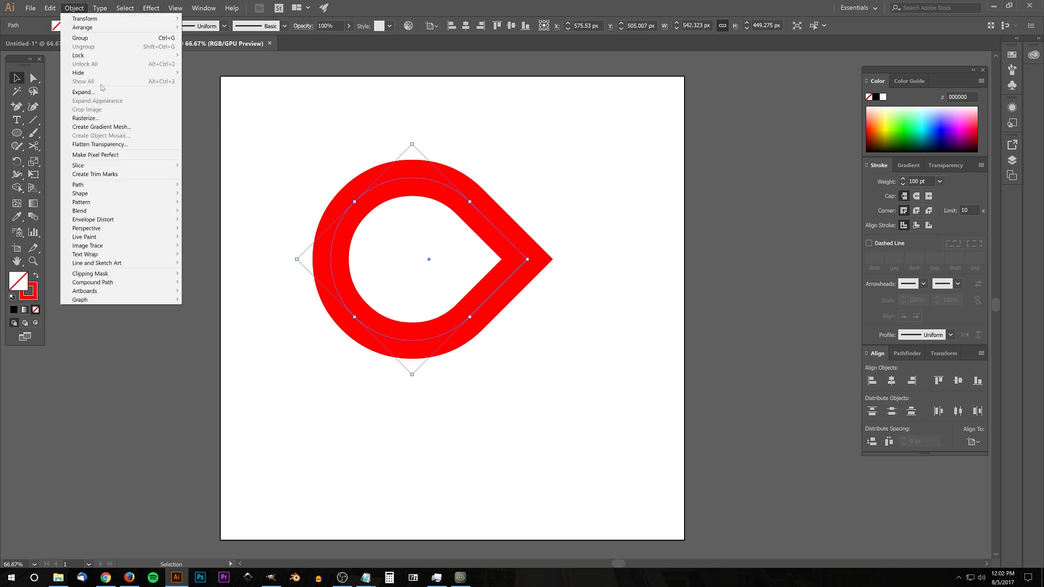
{"action": "mouse_move", "coordinate": [123, 186]}
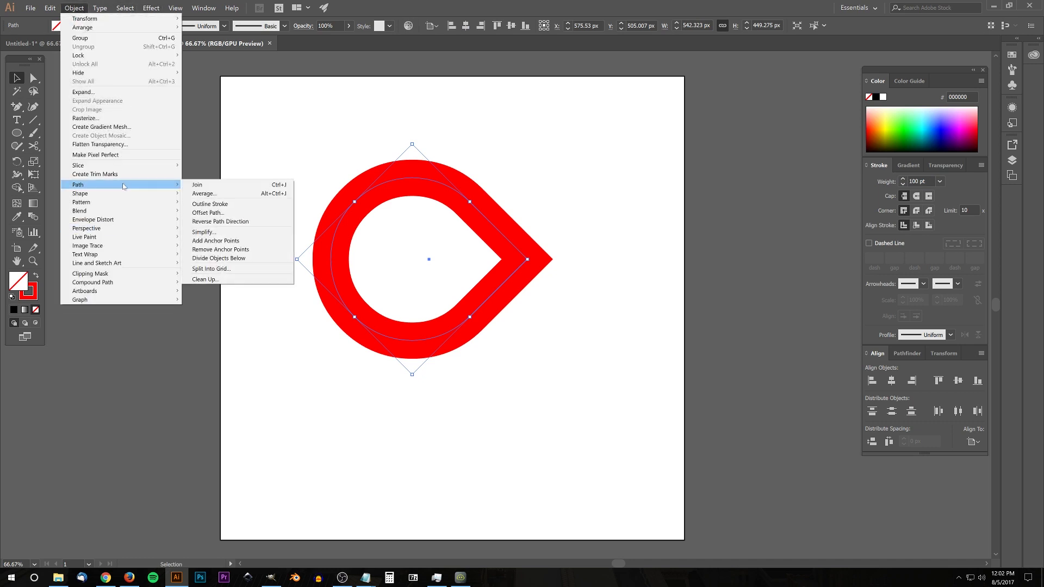
{"action": "left_click", "coordinate": [218, 203]}
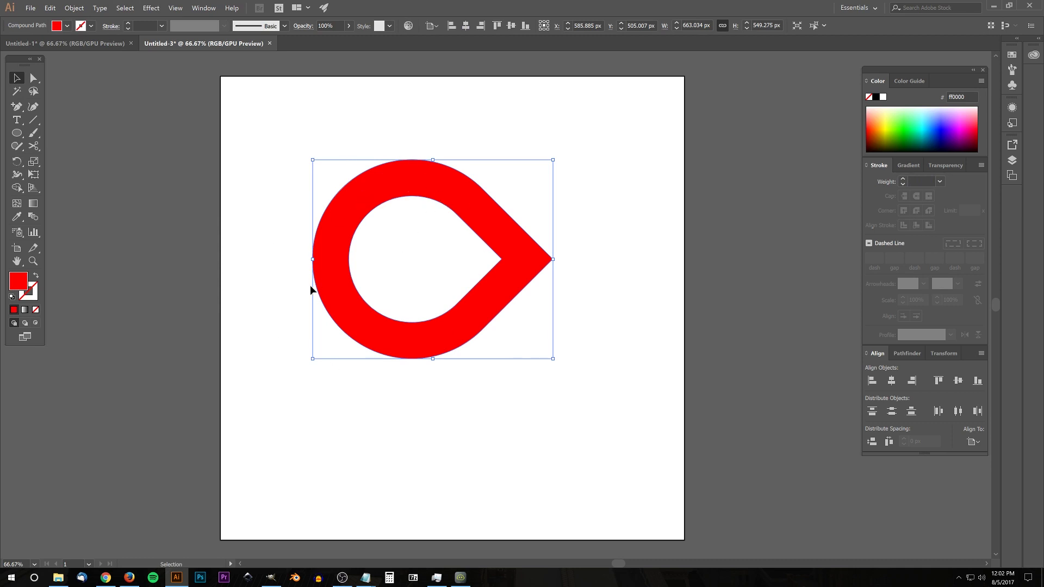
Lower the red ring's opacity to 47%
{"action": "left_click_drag", "start_coordinate": [517, 275], "coordinate": [489, 246]}
{"action": "left_click", "coordinate": [348, 26]}
{"action": "left_click_drag", "start_coordinate": [351, 40], "coordinate": [326, 40]}
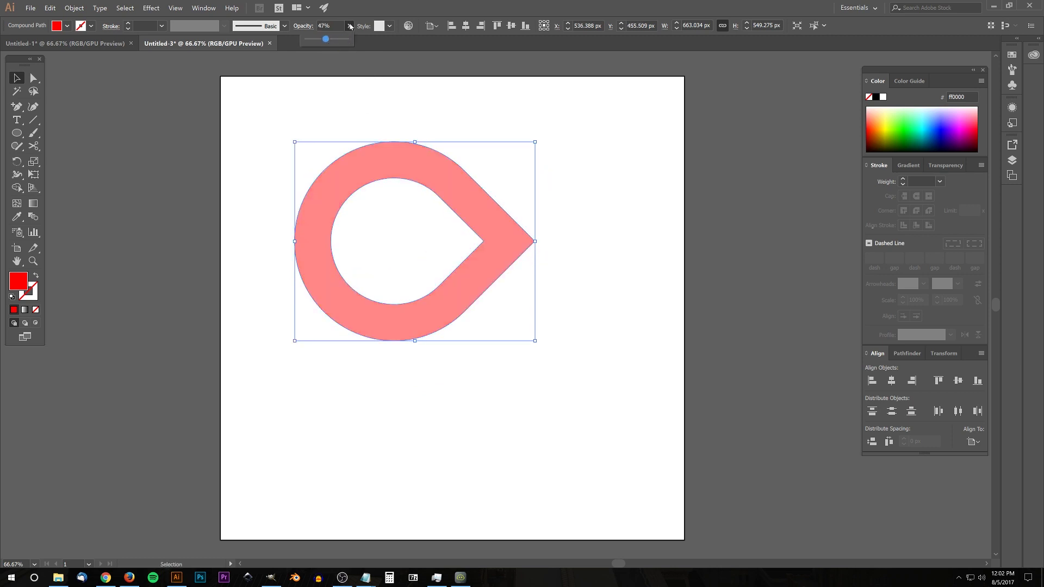
{"action": "left_click", "coordinate": [511, 126]}
Place an overlapping copy of the ring to the right and rotate it 180°
{"action": "left_click_drag", "start_coordinate": [453, 179], "coordinate": [369, 182]}
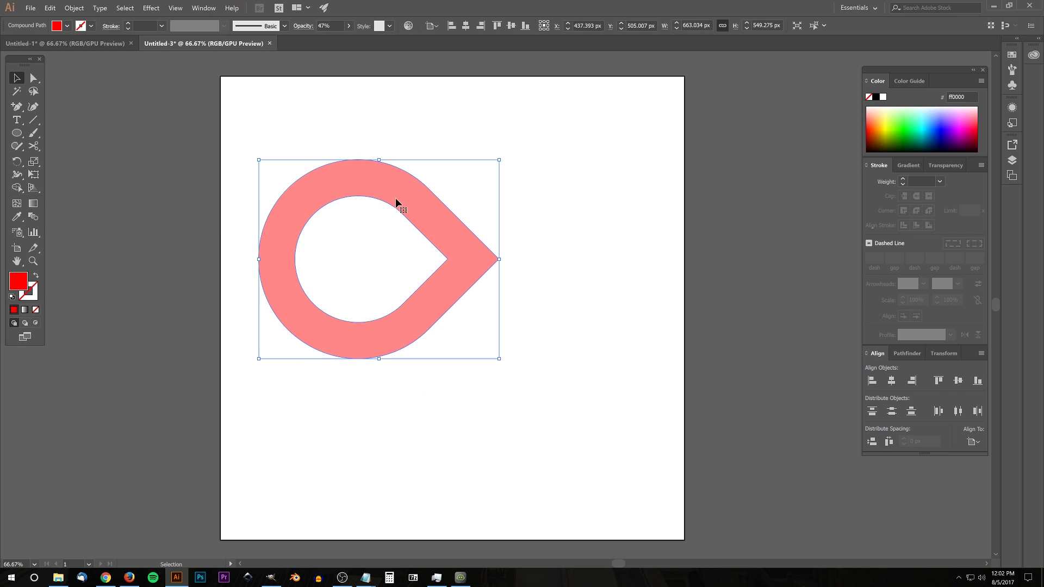
{"action": "left_click_drag", "start_coordinate": [321, 188], "coordinate": [472, 179]}
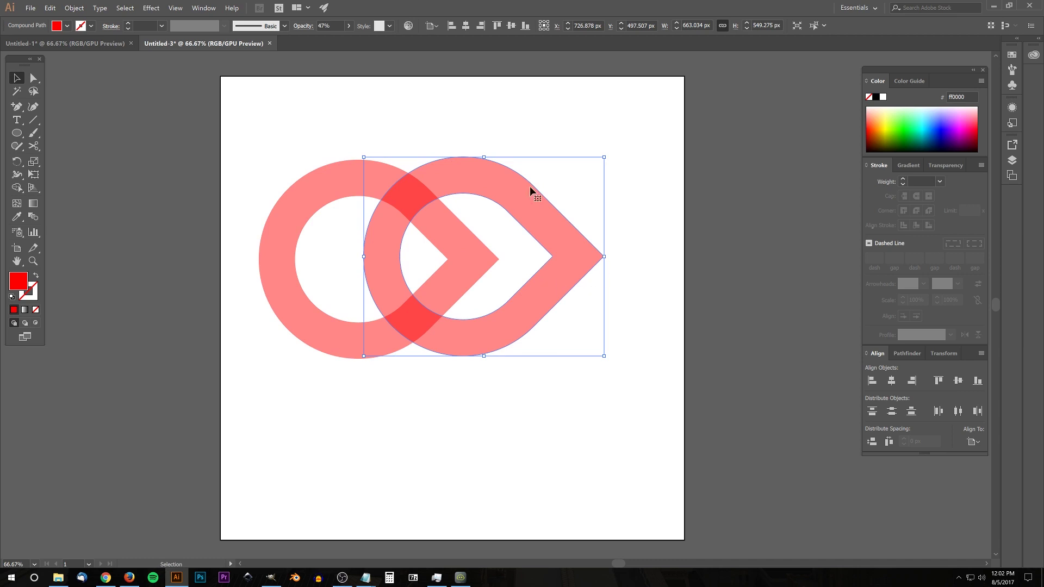
{"action": "left_click", "coordinate": [17, 162]}
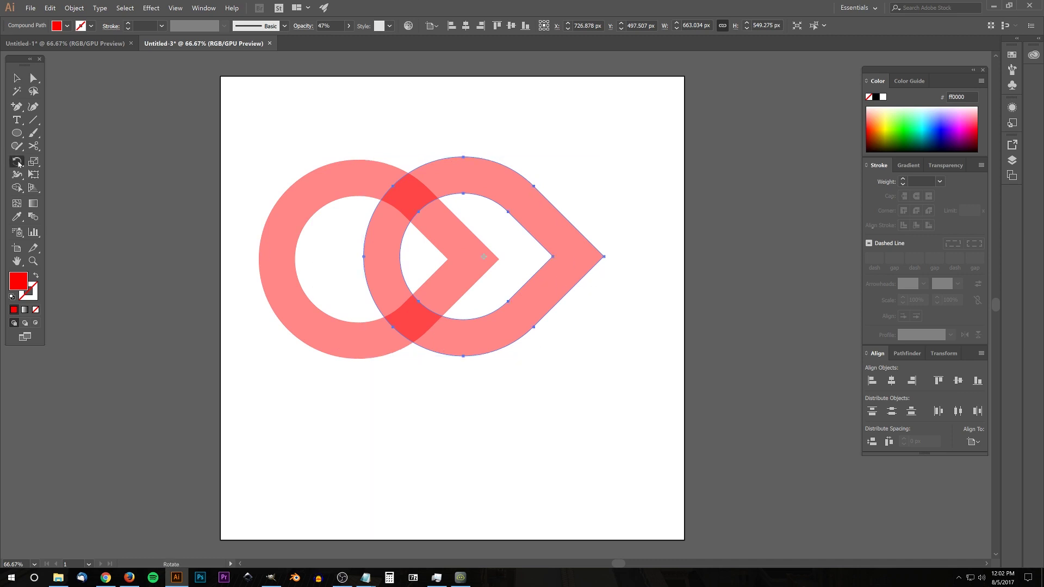
{"action": "left_click_drag", "start_coordinate": [579, 251], "coordinate": [395, 246]}
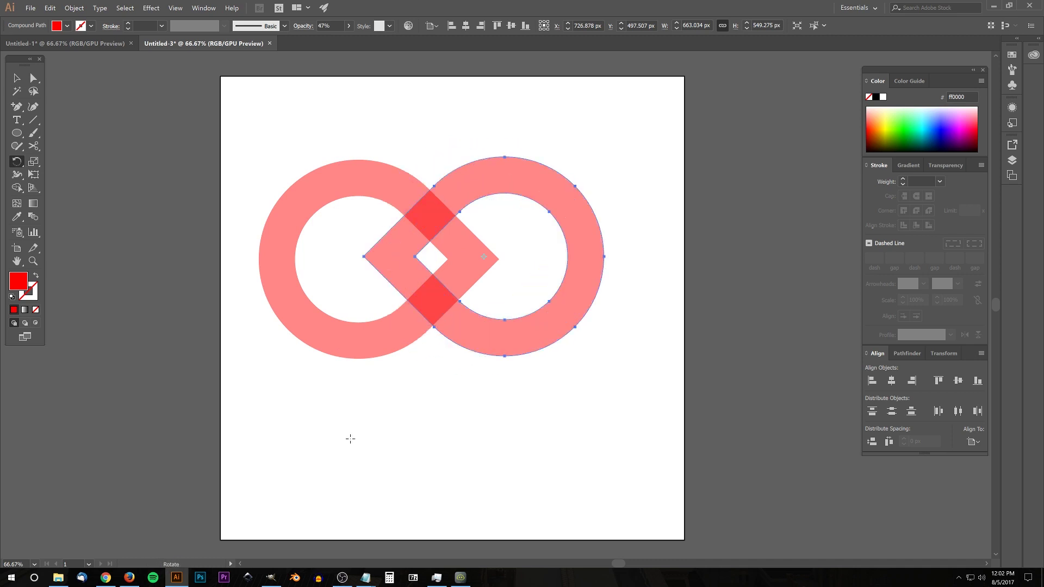
Slide the copy so both points meet, then select both rings
{"action": "left_click", "coordinate": [17, 78]}
{"action": "left_click", "coordinate": [362, 292]}
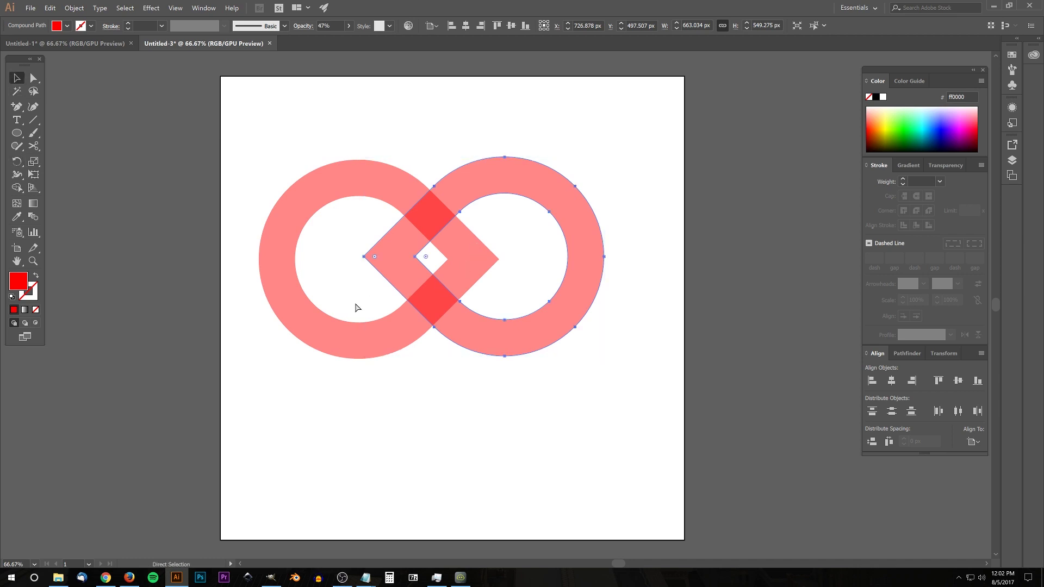
{"action": "left_click_drag", "start_coordinate": [364, 256], "coordinate": [450, 263]}
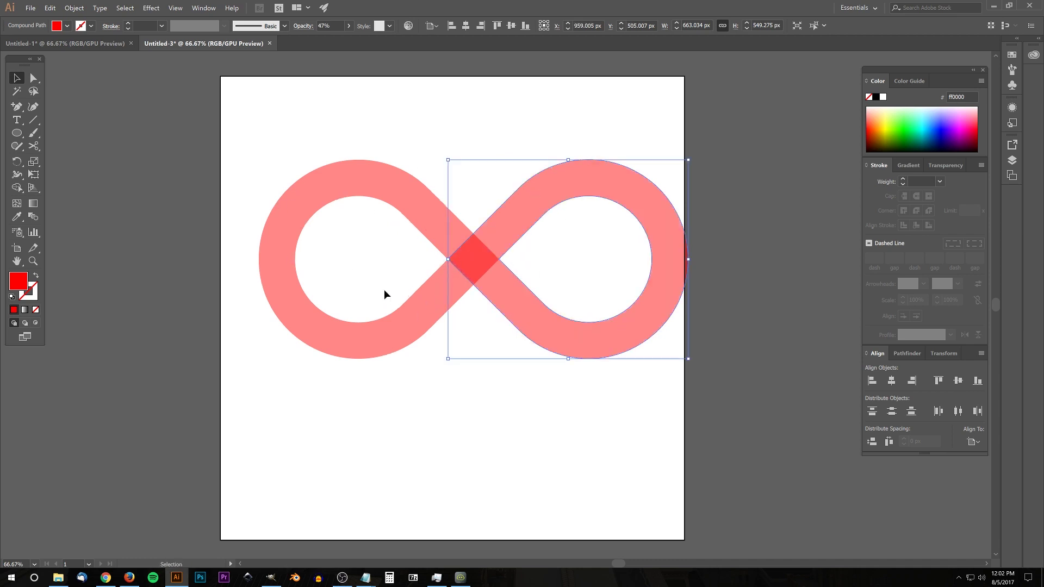
{"action": "left_click_drag", "start_coordinate": [775, 395], "coordinate": [171, 117]}
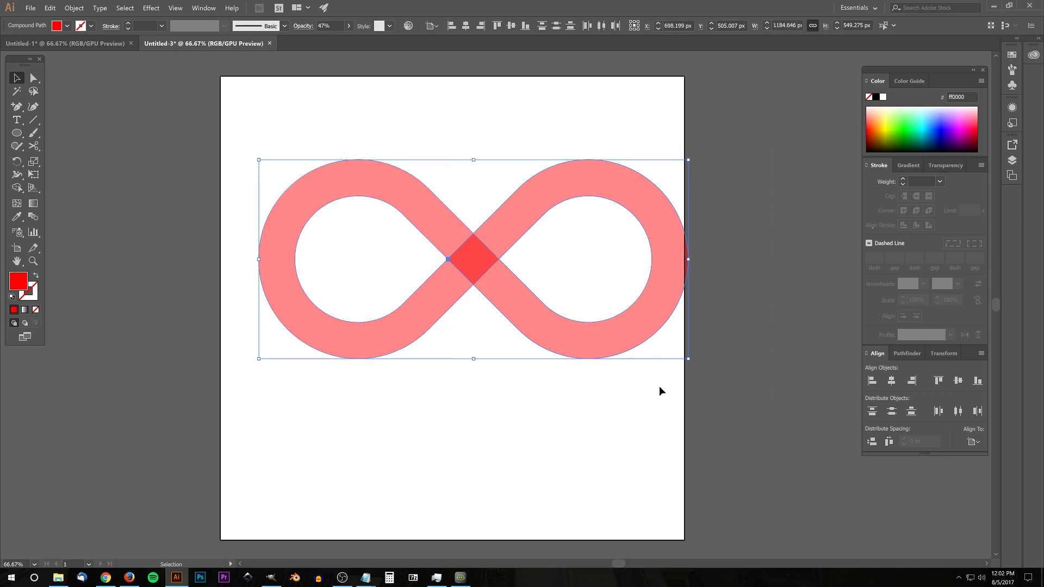
Unite the two loops, scale the shape down to 783.738 × 363.39 px and move it lower
{"action": "left_click", "coordinate": [906, 353]}
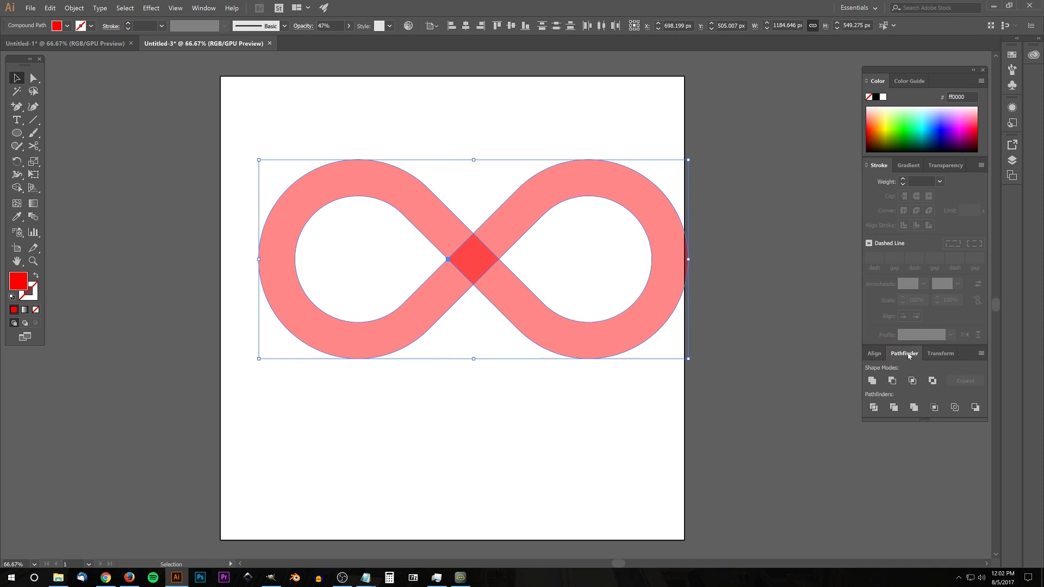
{"action": "left_click", "coordinate": [872, 381]}
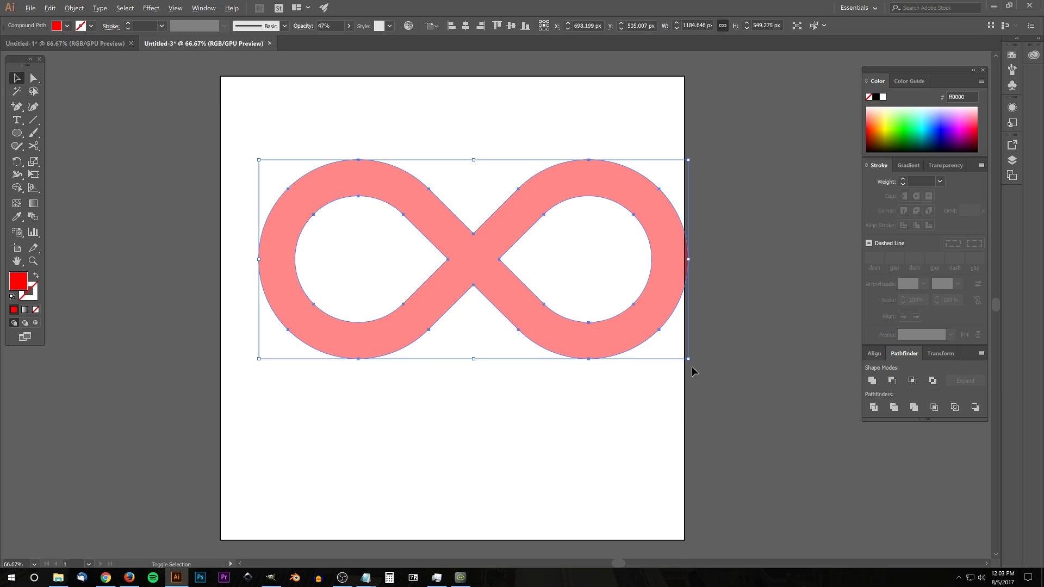
{"action": "left_click_drag", "start_coordinate": [688, 360], "coordinate": [616, 343]}
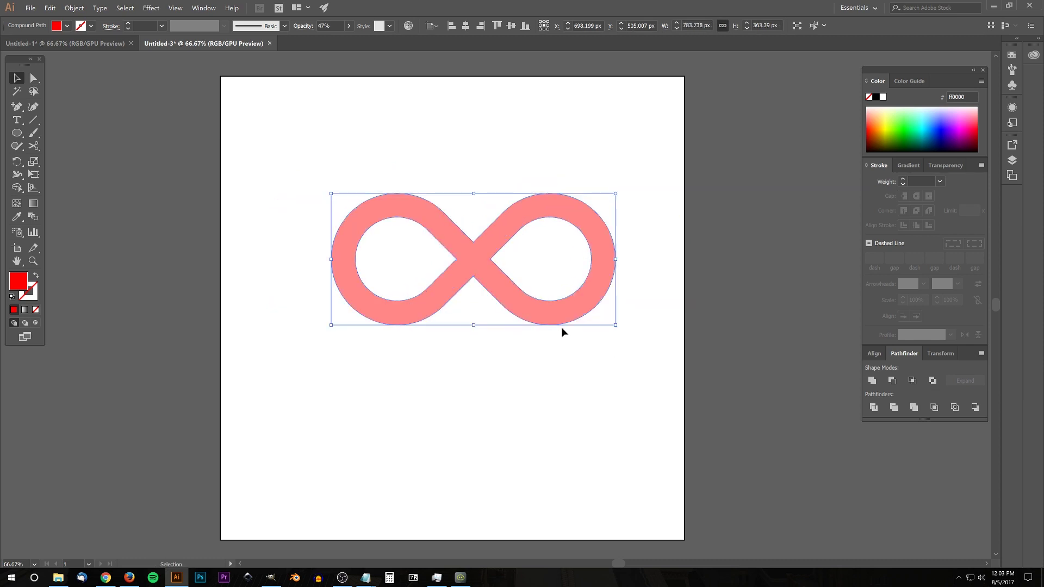
{"action": "left_click_drag", "start_coordinate": [562, 308], "coordinate": [556, 330]}
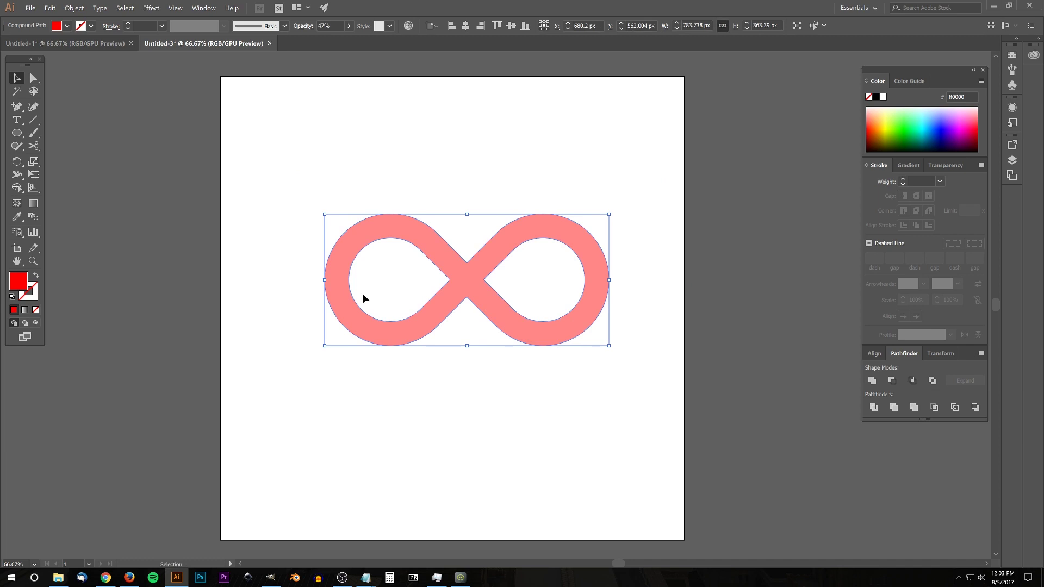
Raise the infinity shape's opacity to 100% and nudge it up and left
{"action": "left_click", "coordinate": [349, 26]}
{"action": "left_click_drag", "start_coordinate": [324, 39], "coordinate": [360, 46]}
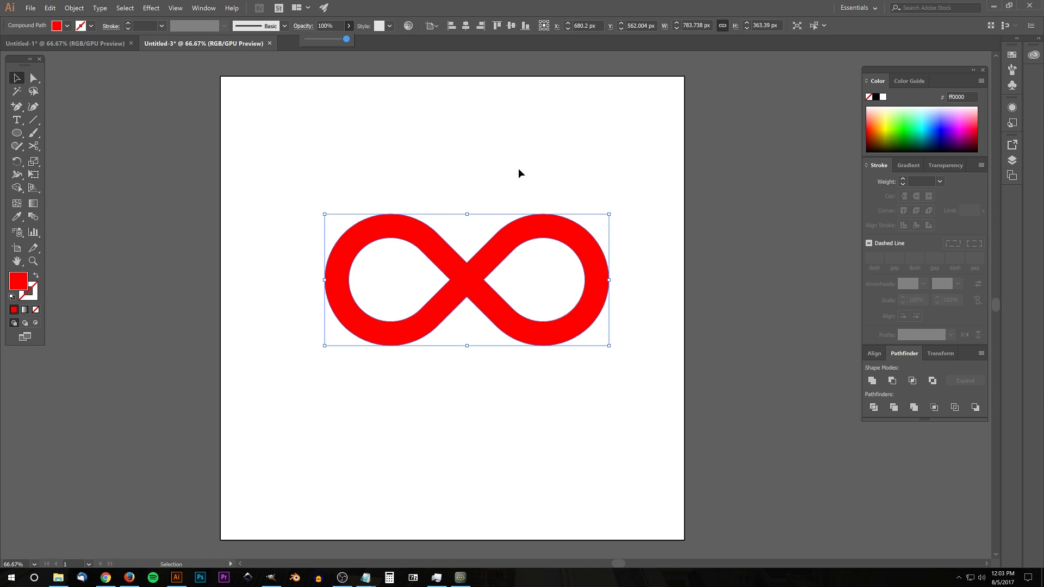
{"action": "left_click", "coordinate": [495, 142]}
{"action": "mouse_move", "coordinate": [522, 240]}
{"action": "left_mouse_down"}
{"action": "mouse_move", "coordinate": [508, 235]}
{"action": "mouse_move", "coordinate": [525, 232]}
{"action": "left_mouse_up"}
Fill the infinity shape with grey 878787
{"action": "double_click", "coordinate": [21, 283]}
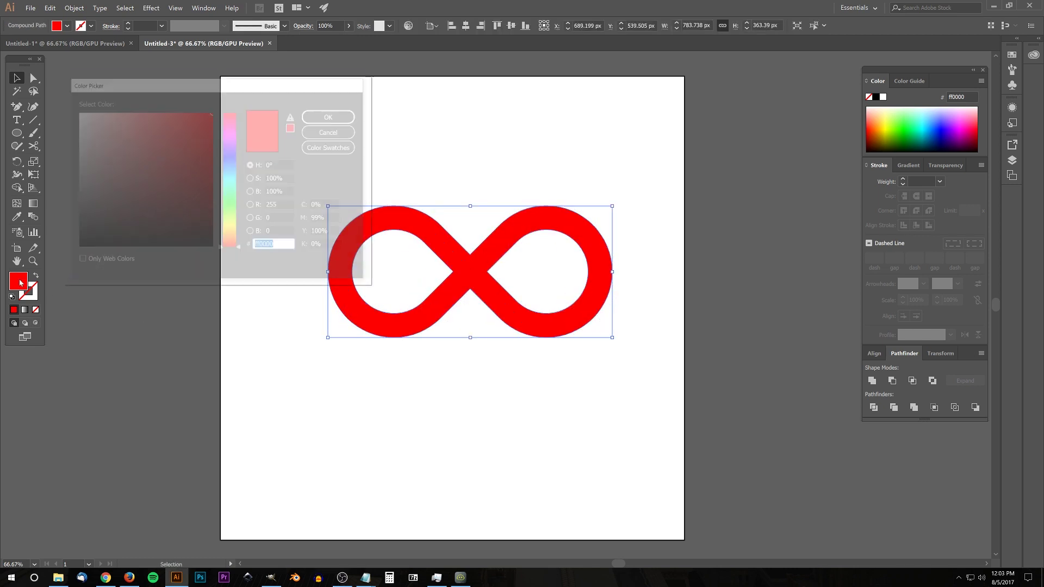
{"action": "mouse_move", "coordinate": [104, 164]}
{"action": "left_mouse_down"}
{"action": "mouse_move", "coordinate": [69, 156]}
{"action": "mouse_move", "coordinate": [74, 185]}
{"action": "mouse_move", "coordinate": [91, 179]}
{"action": "mouse_move", "coordinate": [60, 165]}
{"action": "mouse_move", "coordinate": [142, 183]}
{"action": "mouse_move", "coordinate": [74, 177]}
{"action": "left_mouse_up"}
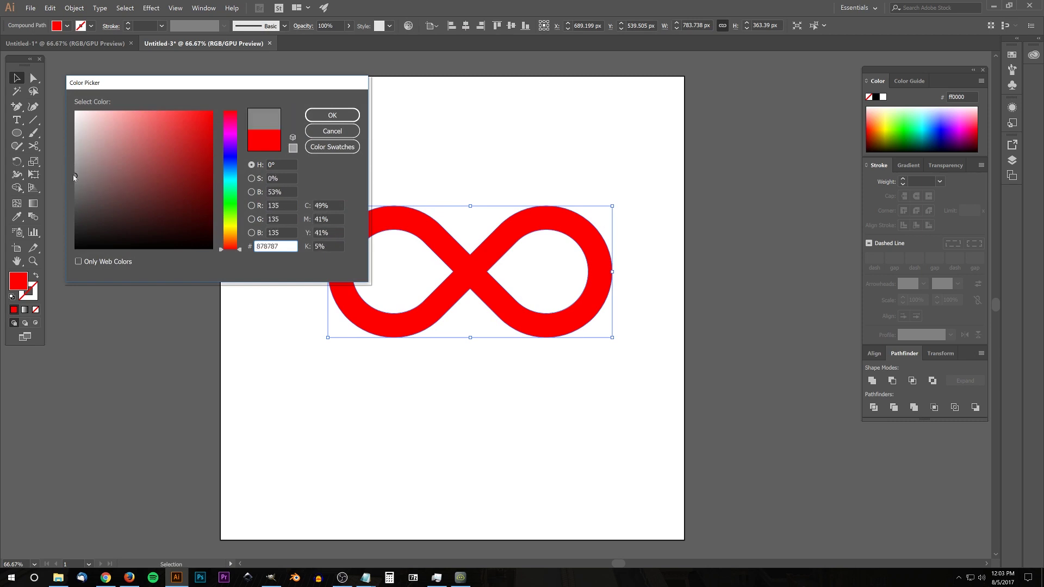
{"action": "left_click", "coordinate": [332, 115]}
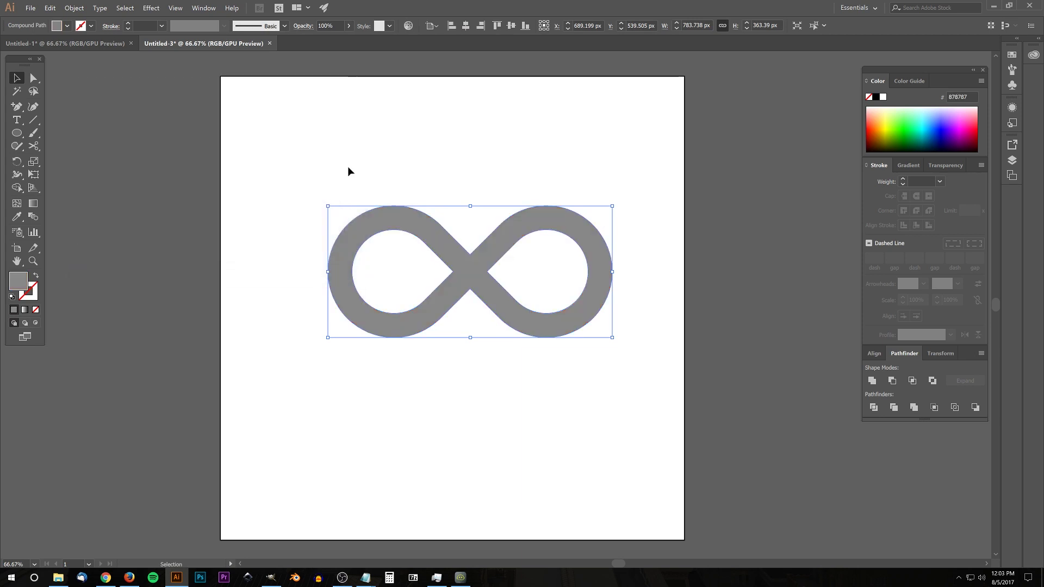
Rotate the shape onto a diagonal, making it 660.621 × 660.621 px
{"action": "left_click", "coordinate": [17, 162]}
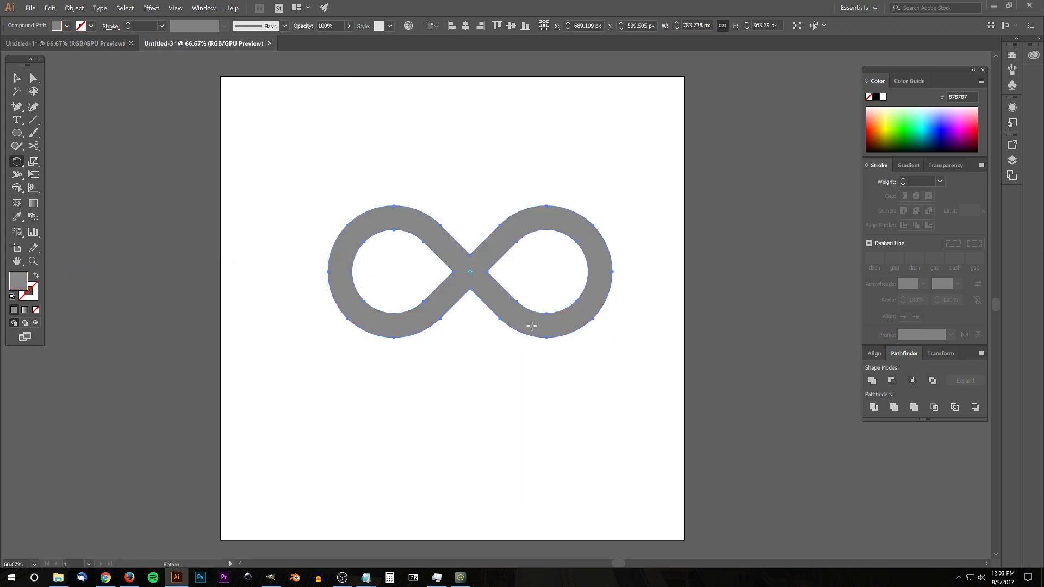
{"action": "left_click_drag", "start_coordinate": [558, 331], "coordinate": [542, 251]}
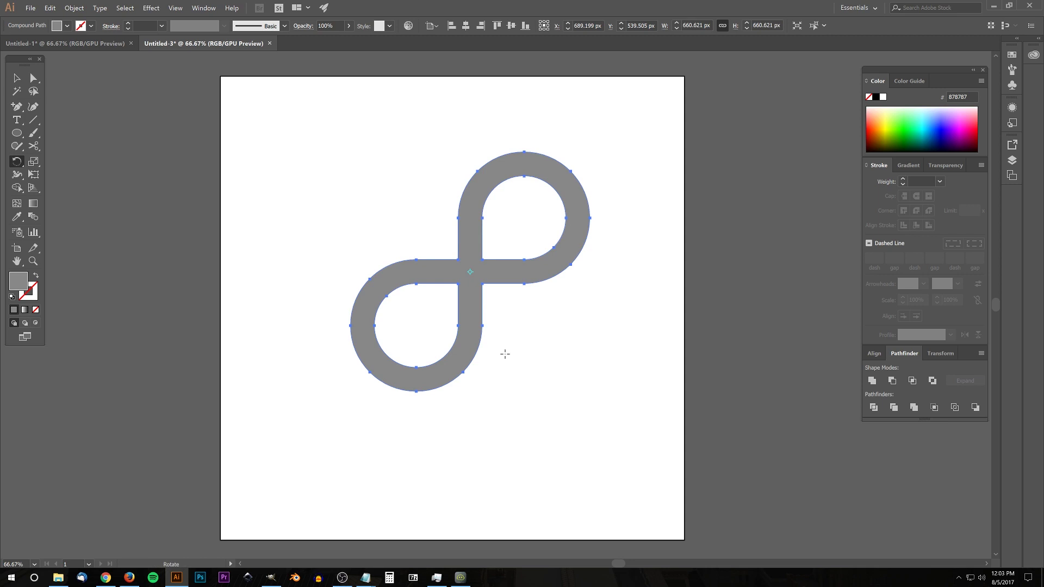
{"action": "scroll", "coordinate": [472, 273], "scroll_direction": "up", "scroll_amount": 2}
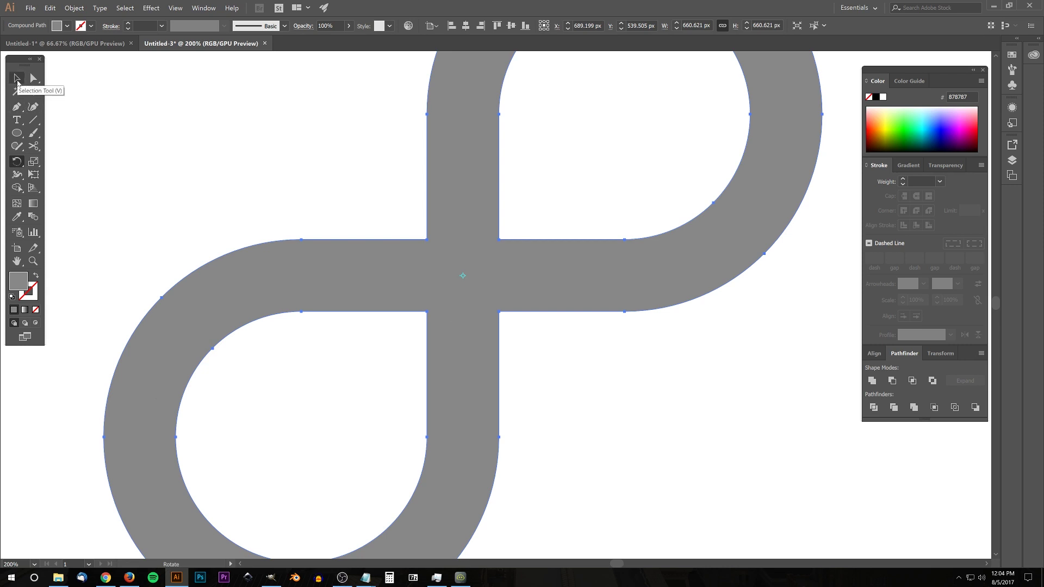
Draw a square with the Pen tool on the four inner corners of the crossing
{"action": "left_click", "coordinate": [17, 80]}
{"action": "left_click", "coordinate": [289, 151]}
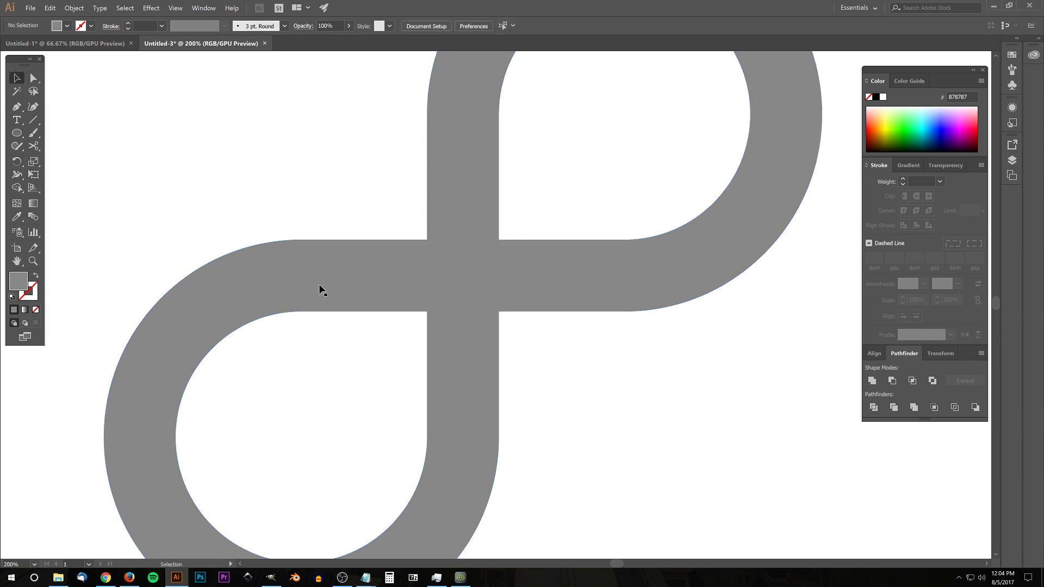
{"action": "left_click", "coordinate": [19, 107]}
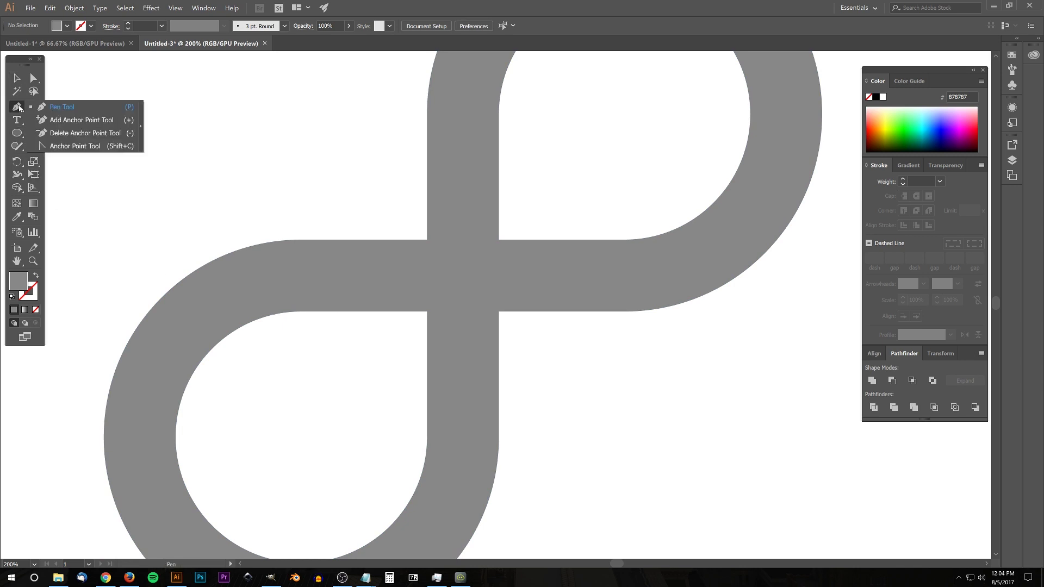
{"action": "left_click", "coordinate": [52, 111]}
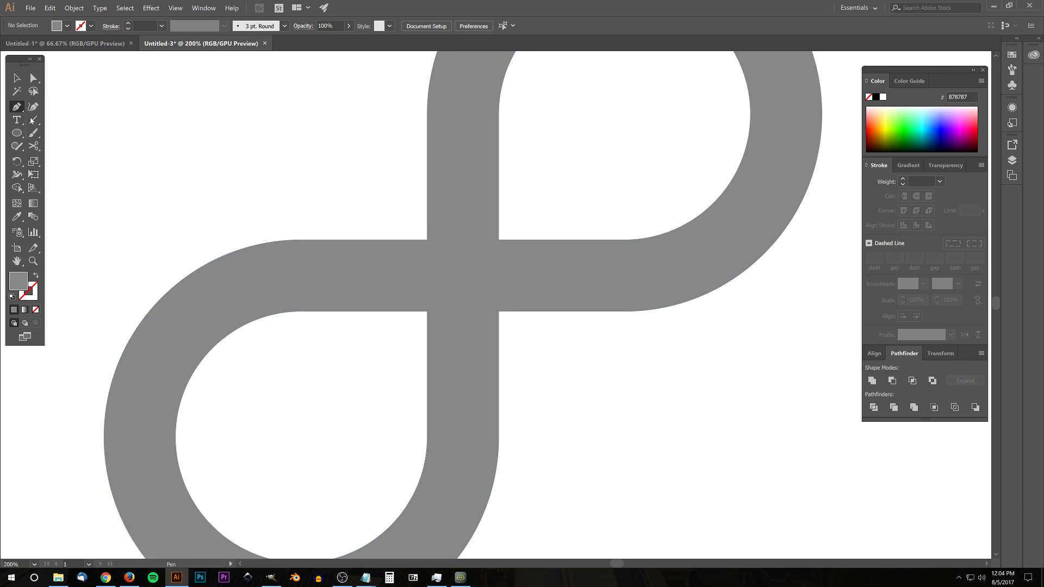
{"action": "left_click", "coordinate": [428, 239]}
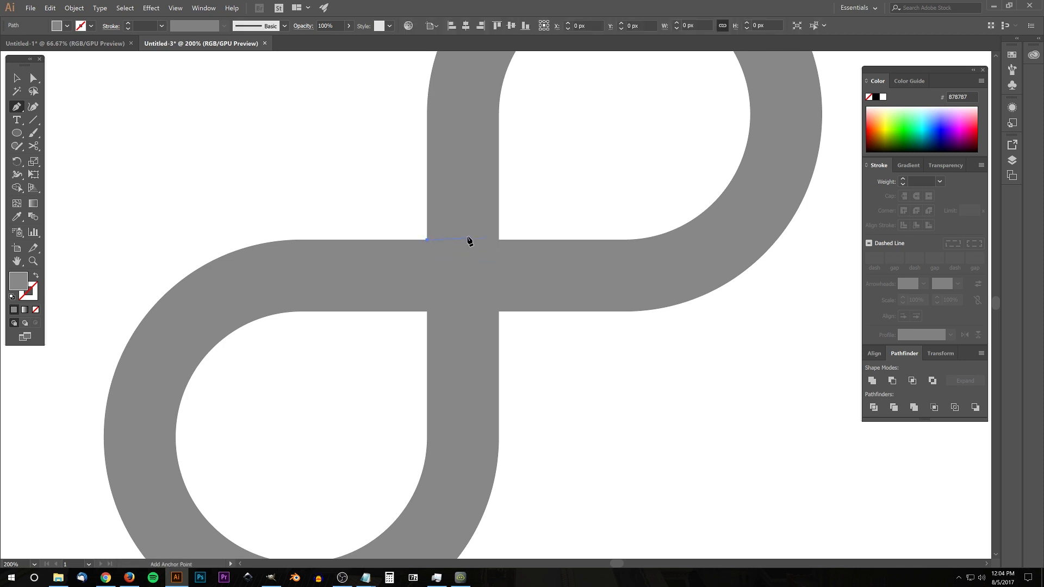
{"action": "left_click", "coordinate": [499, 240]}
{"action": "left_click", "coordinate": [499, 312]}
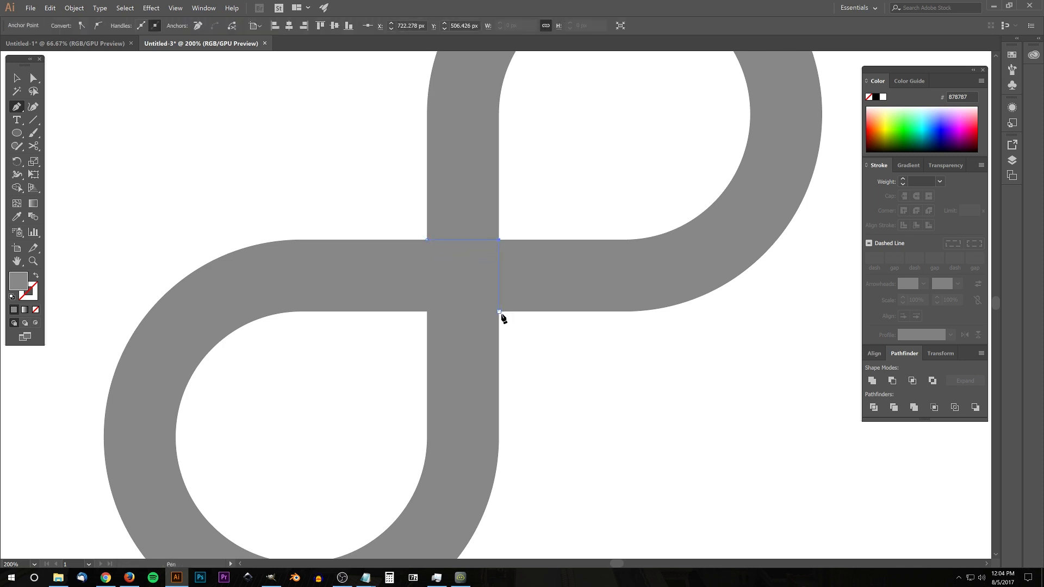
{"action": "left_click", "coordinate": [427, 311]}
{"action": "left_click", "coordinate": [427, 241]}
Move the square onto the upper arm and stretch it into a 66.158 × 108.426 px rectangle
{"action": "left_click", "coordinate": [18, 77]}
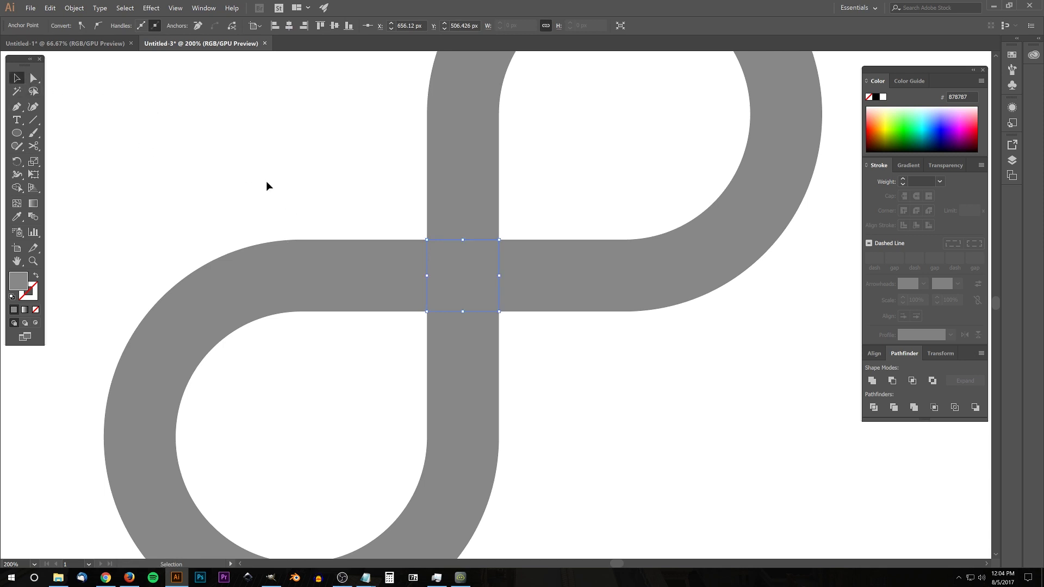
{"action": "left_click_drag", "start_coordinate": [460, 294], "coordinate": [457, 214]}
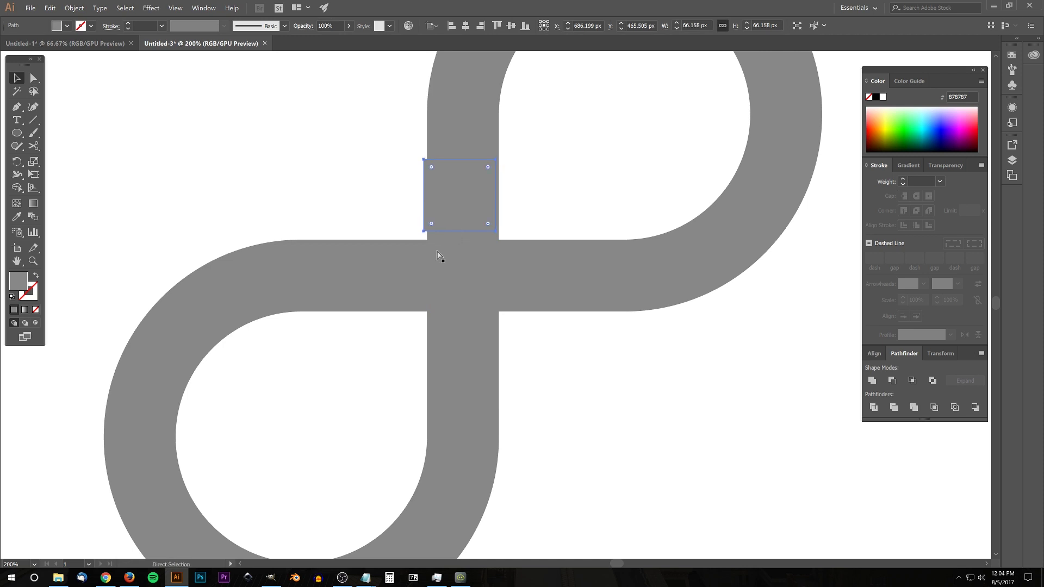
{"action": "left_click_drag", "start_coordinate": [424, 231], "coordinate": [426, 239]}
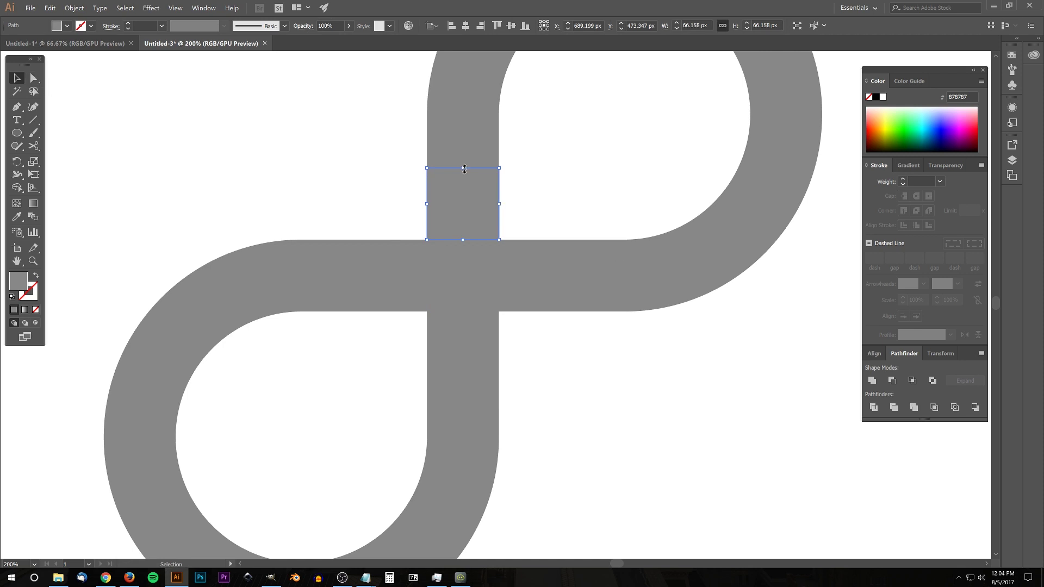
{"action": "left_click_drag", "start_coordinate": [464, 168], "coordinate": [464, 121]}
{"action": "left_click", "coordinate": [909, 168]}
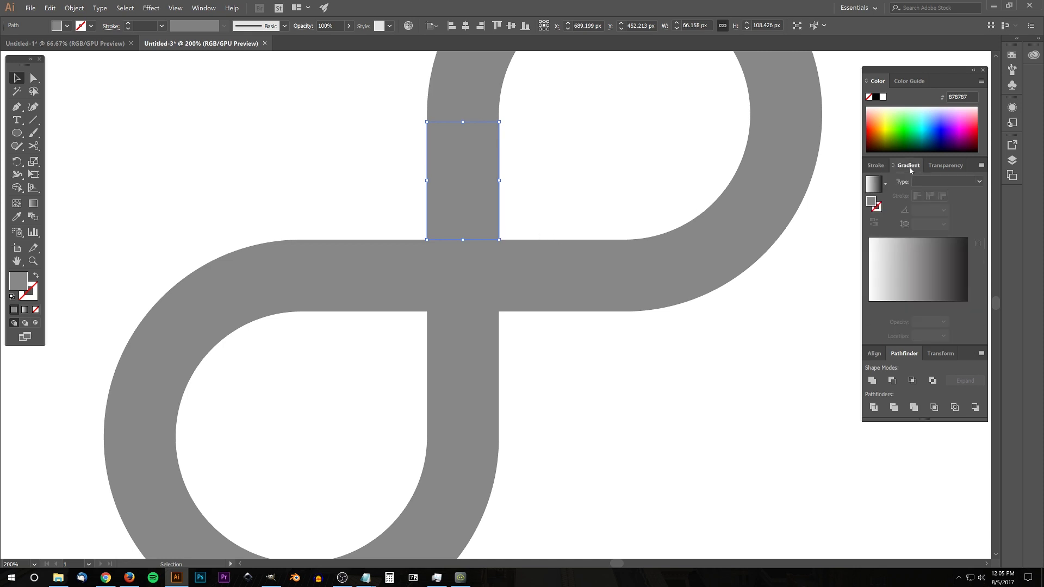
Give the rectangle a linear gradient with a black right stop
{"action": "left_click", "coordinate": [963, 185]}
{"action": "left_click", "coordinate": [931, 194]}
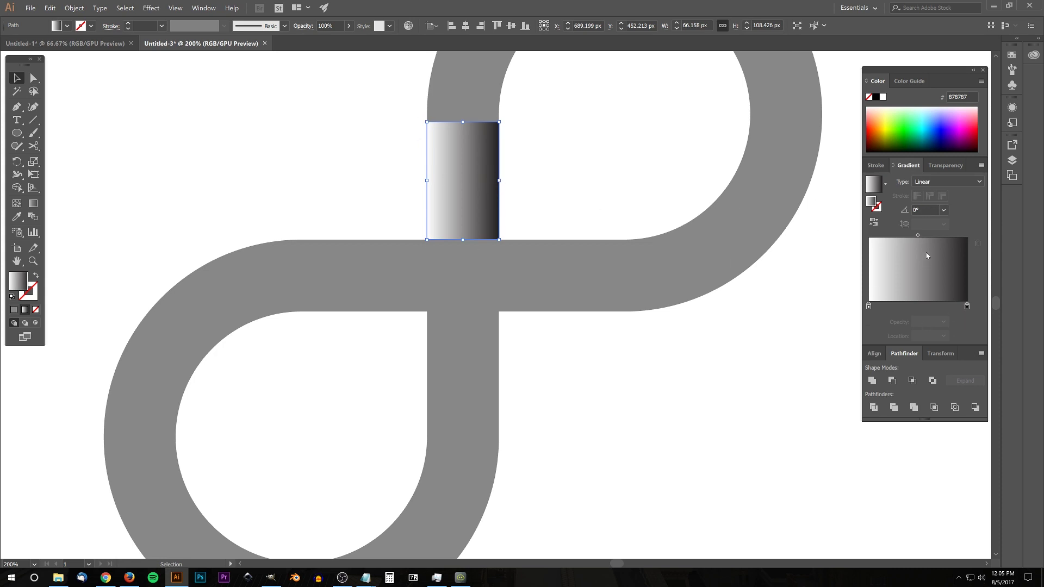
{"action": "double_click", "coordinate": [967, 306]}
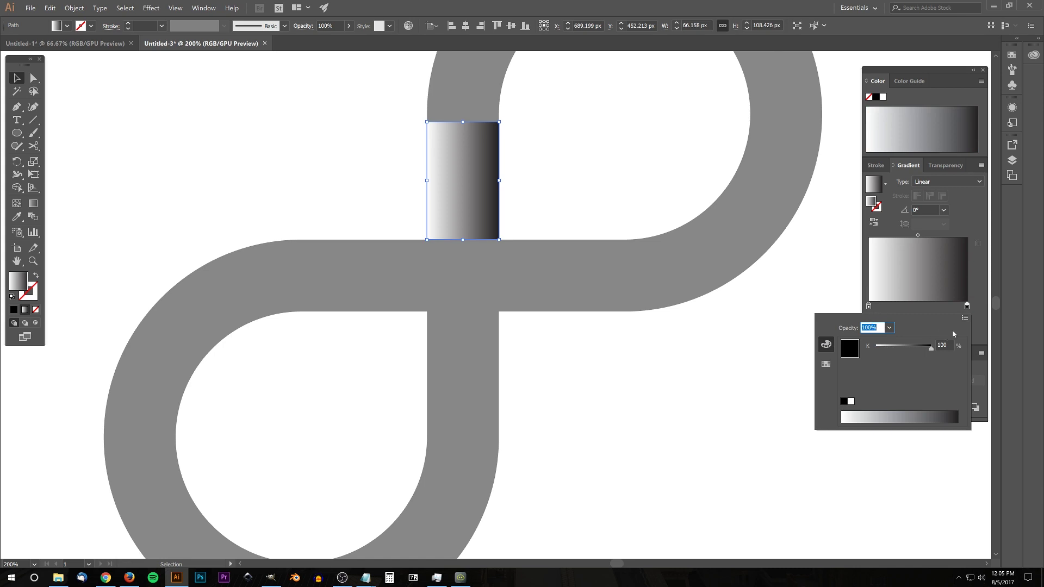
{"action": "left_click", "coordinate": [982, 266]}
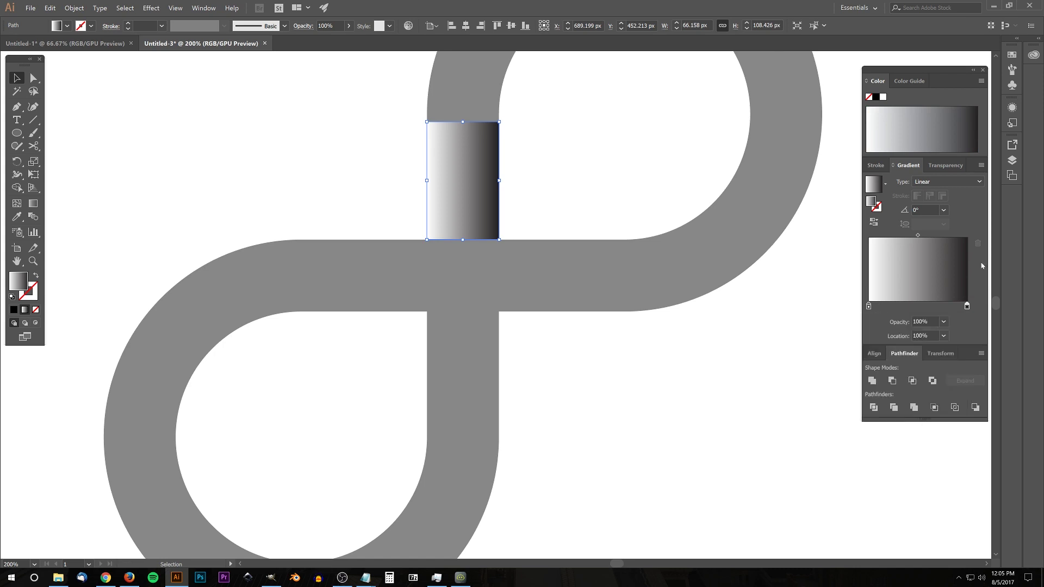
Make the left gradient stop black at 0% opacity
{"action": "double_click", "coordinate": [868, 308]}
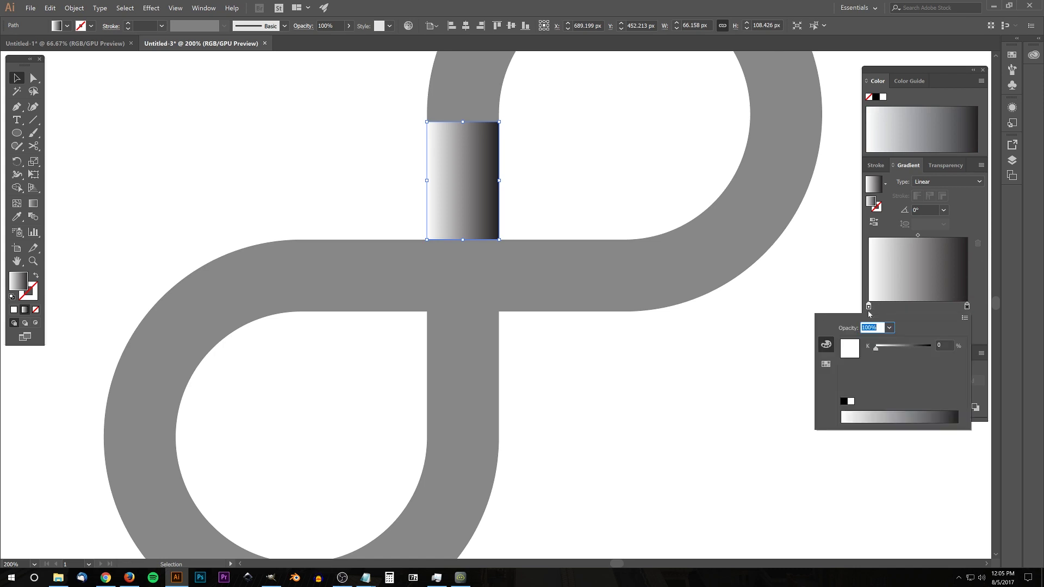
{"action": "left_click", "coordinate": [843, 402]}
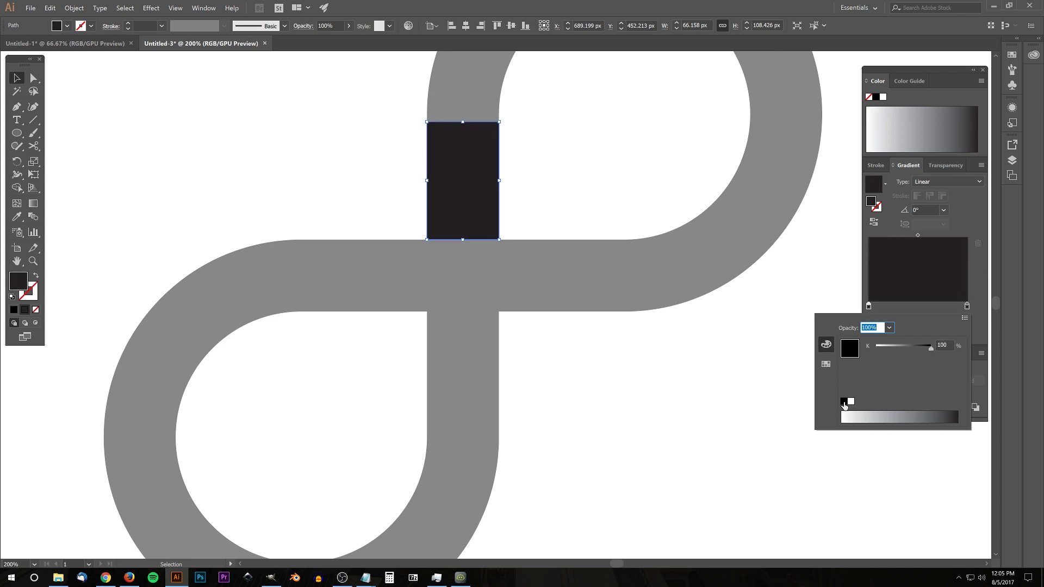
{"action": "left_click", "coordinate": [889, 327]}
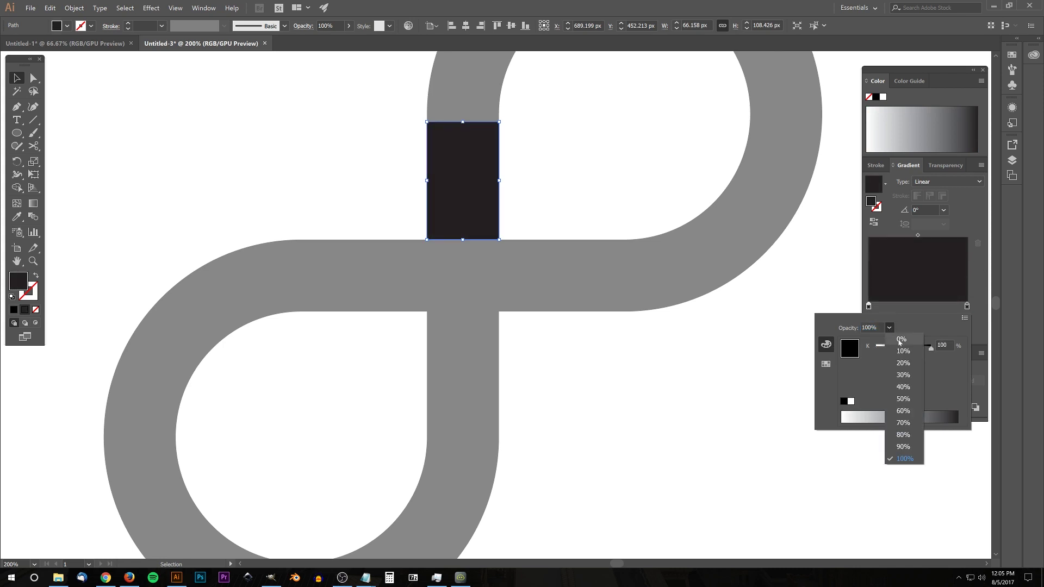
{"action": "left_click", "coordinate": [901, 339]}
{"action": "left_click", "coordinate": [974, 274]}
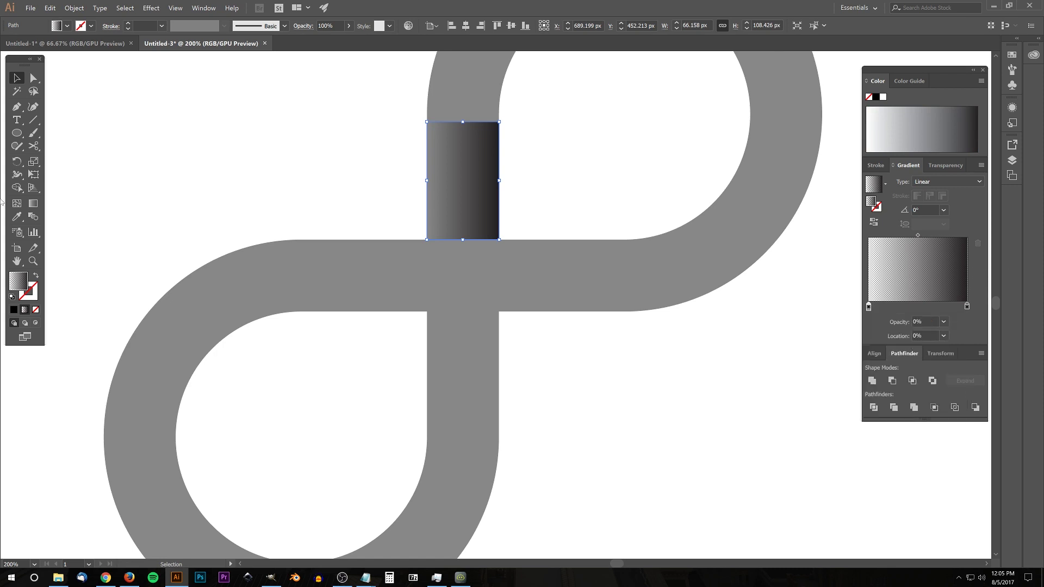
{"action": "left_click", "coordinate": [32, 203]}
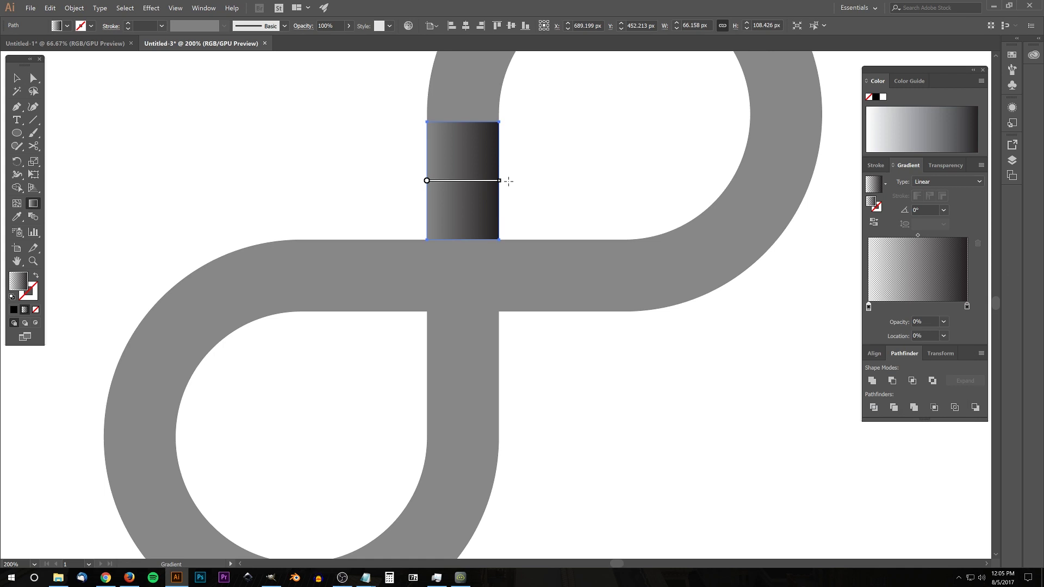
Turn the rectangle's gradient to -90°, transparent at the top to dark at the bottom edge
{"action": "mouse_move", "coordinate": [506, 180]}
{"action": "left_mouse_down"}
{"action": "mouse_move", "coordinate": [495, 210]}
{"action": "mouse_move", "coordinate": [423, 252]}
{"action": "left_mouse_up"}
{"action": "mouse_move", "coordinate": [467, 183]}
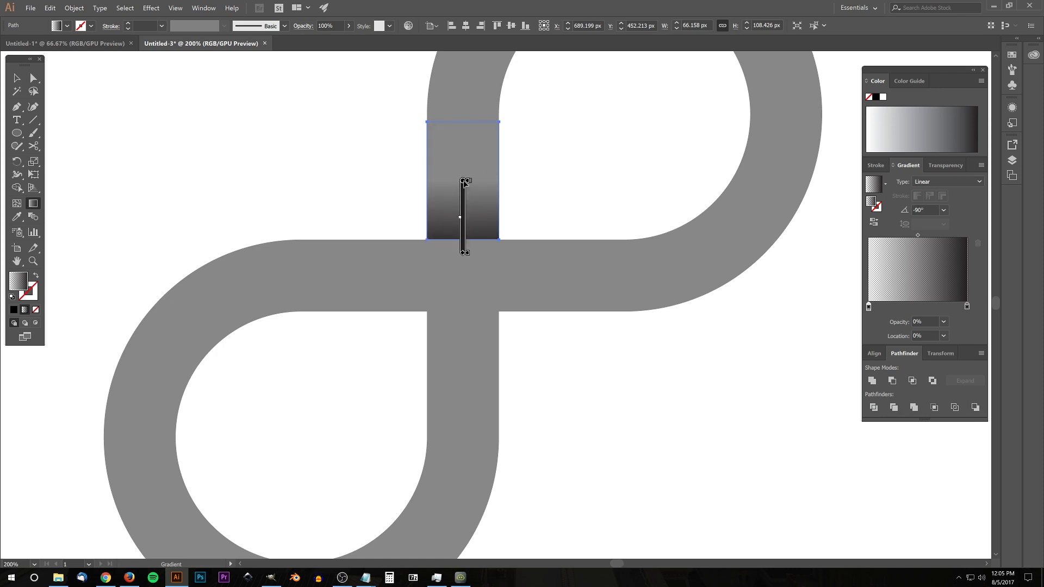
{"action": "mouse_move", "coordinate": [465, 183]}
{"action": "left_mouse_down"}
{"action": "mouse_move", "coordinate": [452, 124]}
{"action": "mouse_move", "coordinate": [469, 152]}
{"action": "mouse_move", "coordinate": [464, 127]}
{"action": "left_mouse_up"}
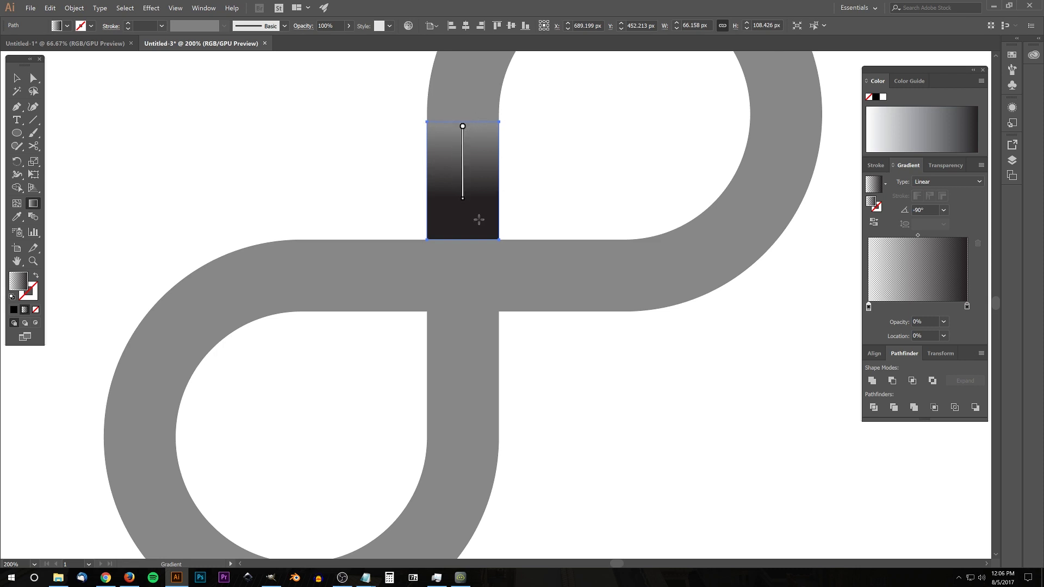
{"action": "left_click_drag", "start_coordinate": [462, 201], "coordinate": [466, 238]}
{"action": "key", "text": "v"}
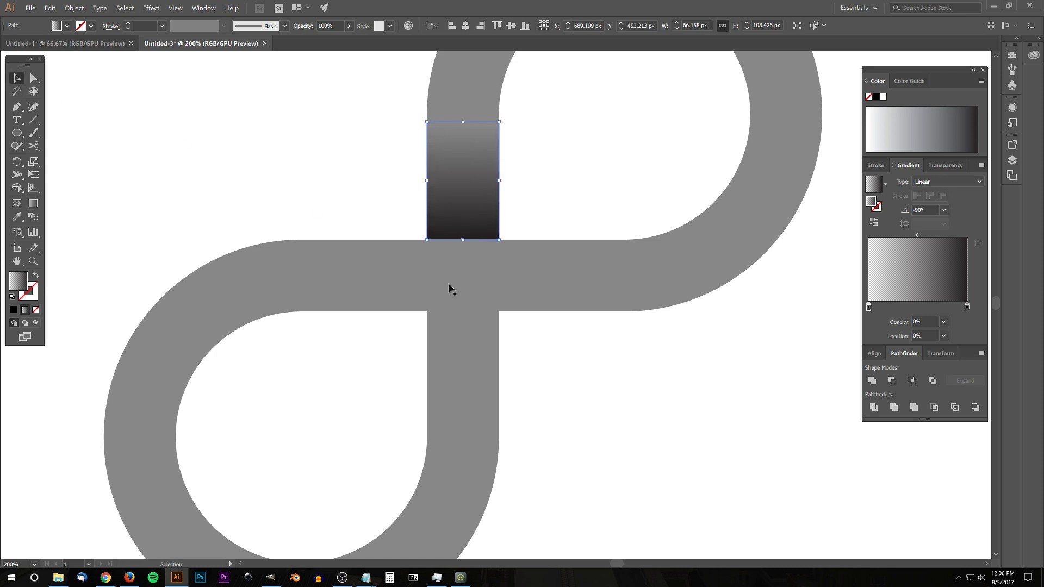
Lower the shaded rectangle's opacity to 65%
{"action": "left_click", "coordinate": [349, 25]}
{"action": "left_click_drag", "start_coordinate": [348, 40], "coordinate": [334, 41]}
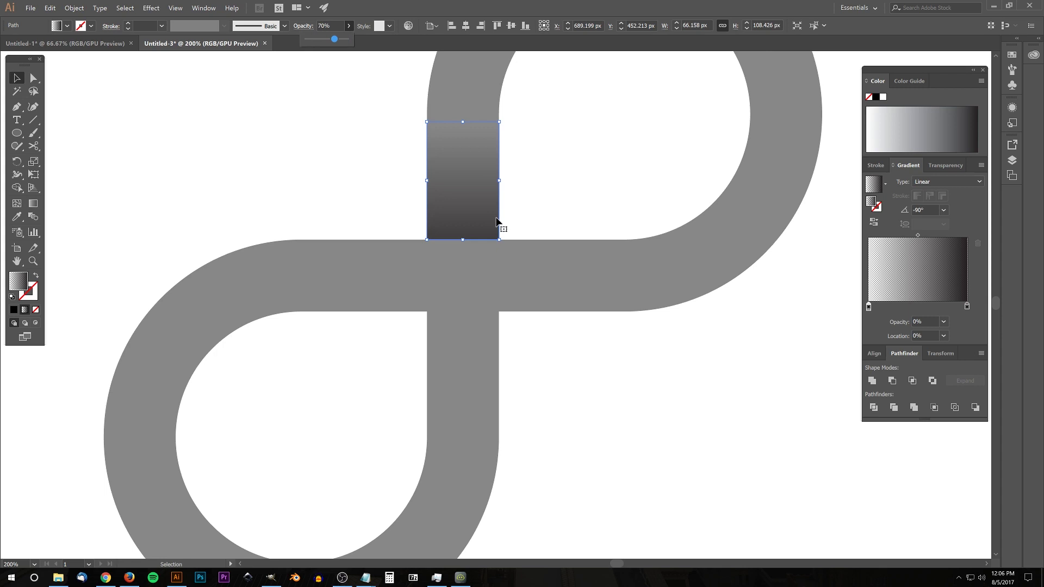
{"action": "left_click", "coordinate": [541, 198]}
{"action": "left_click", "coordinate": [462, 162]}
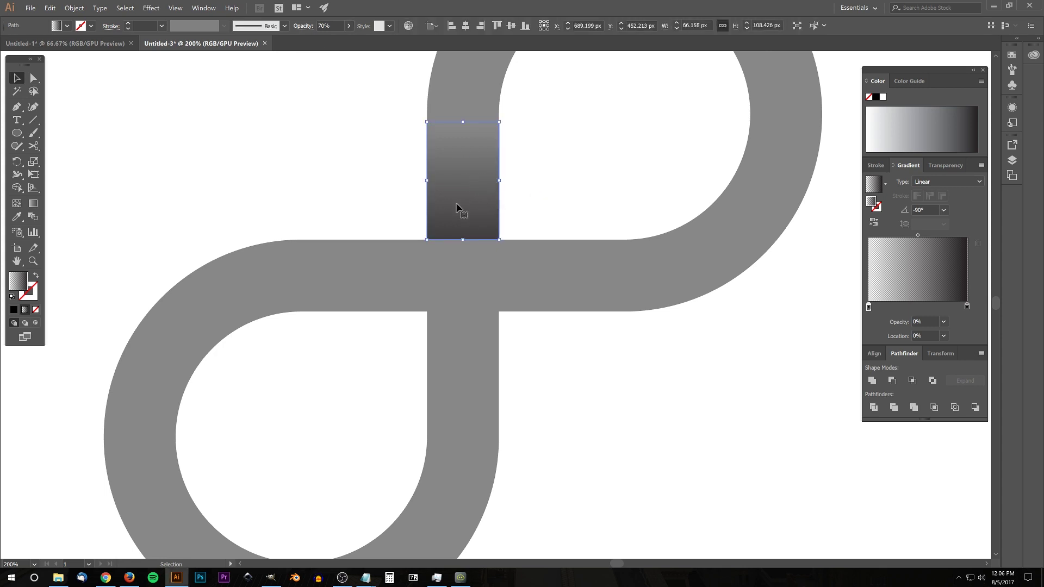
Duplicate the rectangle, rotate the copy 180° and place it on the lower vertical band
{"action": "left_click_drag", "start_coordinate": [451, 213], "coordinate": [589, 350], "text": "alt"}
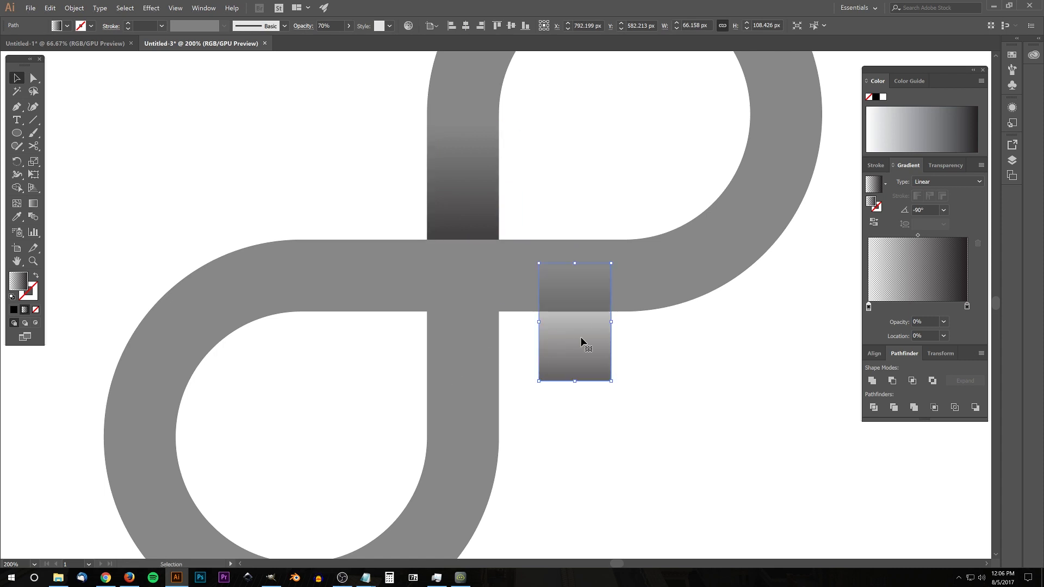
{"action": "left_click", "coordinate": [17, 161]}
{"action": "left_click_drag", "start_coordinate": [599, 280], "coordinate": [565, 384]}
{"action": "left_click", "coordinate": [16, 78]}
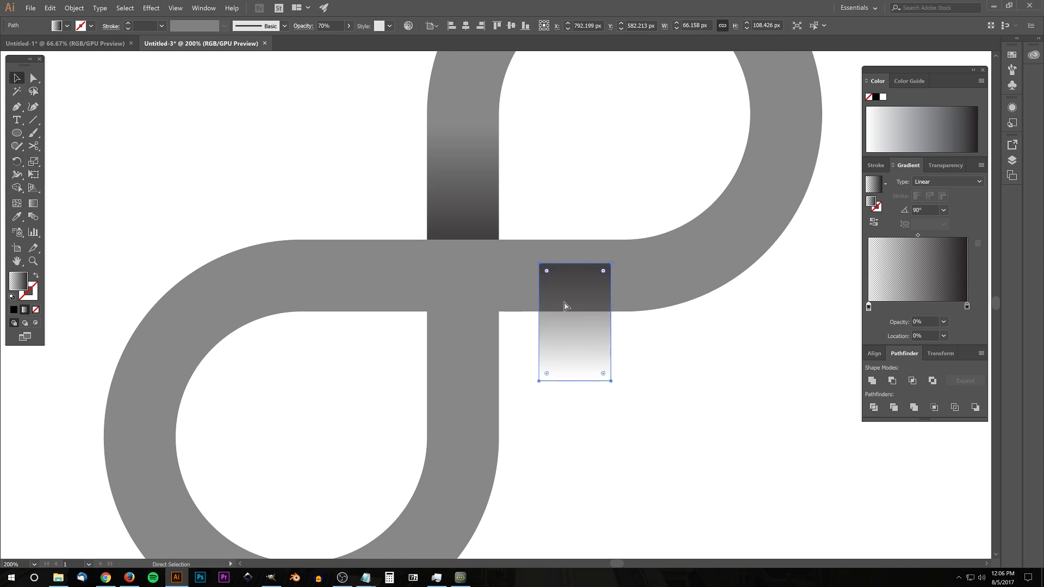
{"action": "left_click_drag", "start_coordinate": [540, 265], "coordinate": [427, 316]}
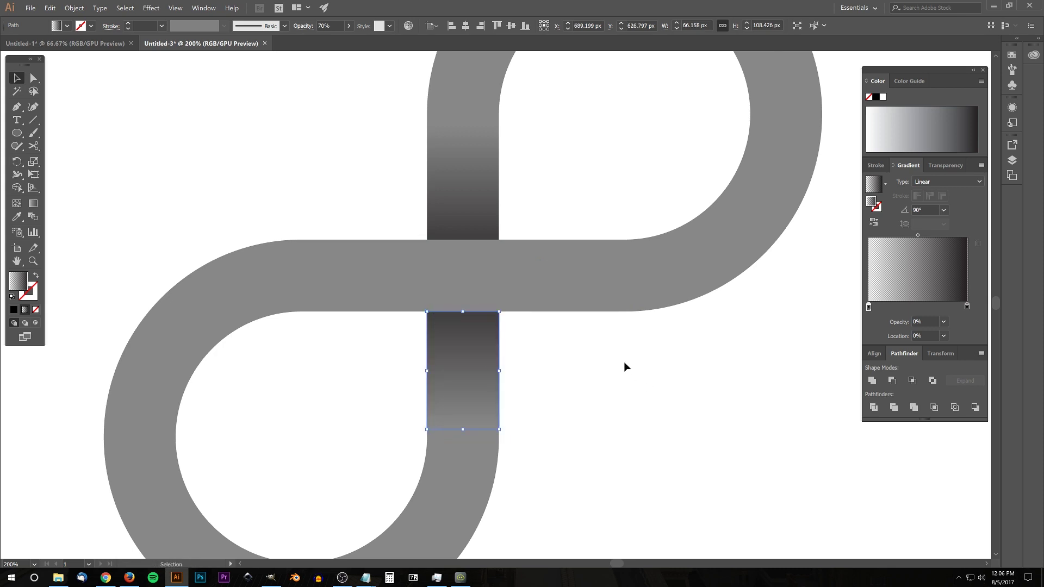
{"action": "scroll", "coordinate": [624, 361], "scroll_direction": "down", "scroll_amount": 3}
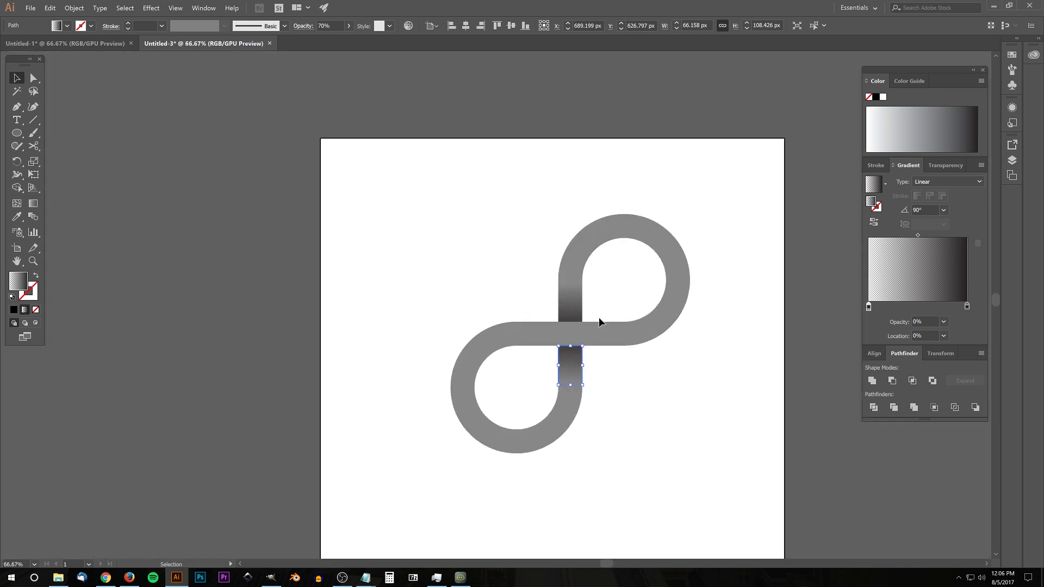
Rotate the infinity shape and both shading rectangles 90° to lie horizontally
{"action": "left_click_drag", "start_coordinate": [764, 441], "coordinate": [331, 146]}
{"action": "left_click", "coordinate": [17, 161]}
{"action": "left_click_drag", "start_coordinate": [646, 229], "coordinate": [688, 355]}
Position the horizontal infinity in the upper middle of the artboard and deselect it
{"action": "left_click", "coordinate": [17, 78]}
{"action": "left_click_drag", "start_coordinate": [638, 281], "coordinate": [617, 231]}
{"action": "left_click_drag", "start_coordinate": [605, 406], "coordinate": [559, 324]}
{"action": "left_click_drag", "start_coordinate": [576, 249], "coordinate": [590, 285]}
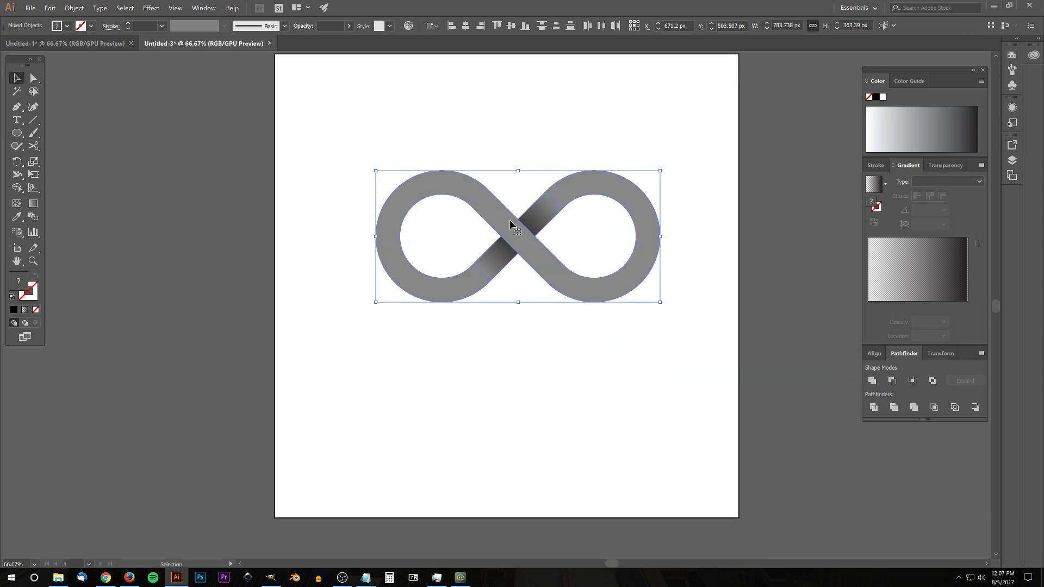
{"action": "mouse_move", "coordinate": [505, 210]}
{"action": "left_mouse_down"}
{"action": "mouse_move", "coordinate": [551, 307]}
{"action": "mouse_move", "coordinate": [534, 256]}
{"action": "mouse_move", "coordinate": [475, 359]}
{"action": "mouse_move", "coordinate": [447, 278]}
{"action": "mouse_move", "coordinate": [533, 235]}
{"action": "mouse_move", "coordinate": [517, 219]}
{"action": "left_mouse_up"}
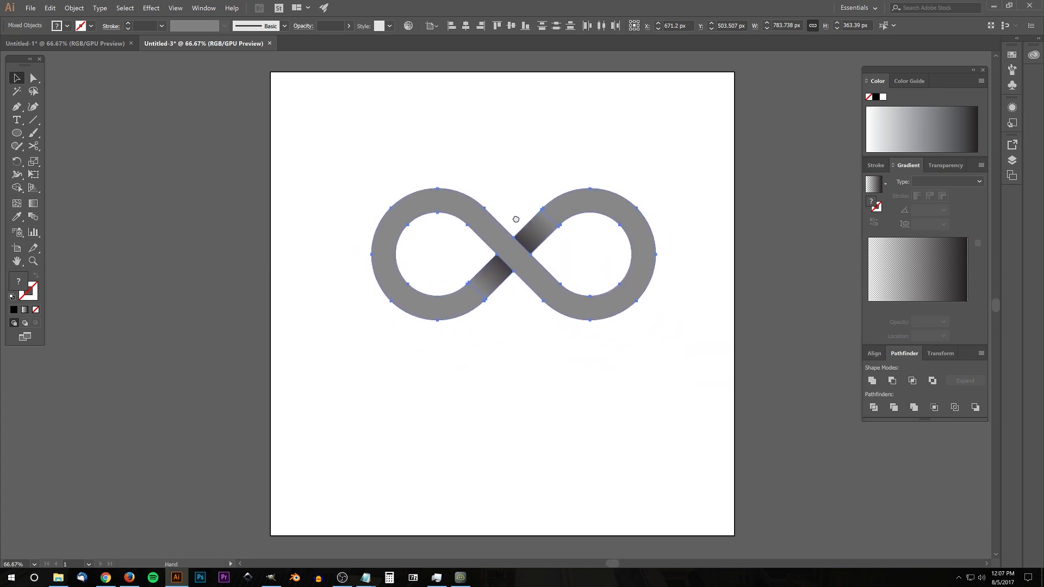
{"action": "left_click_drag", "start_coordinate": [516, 262], "coordinate": [514, 281]}
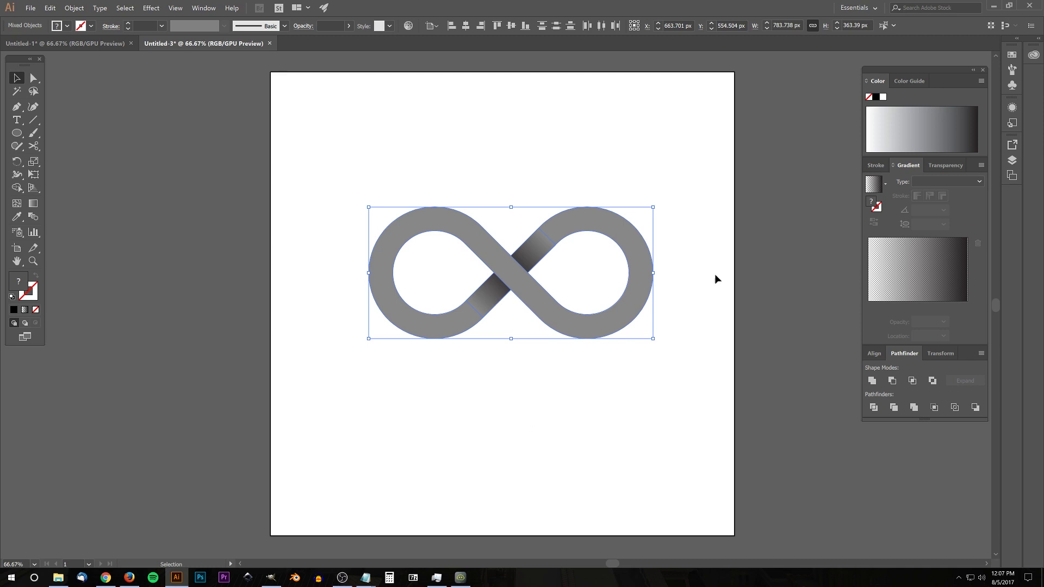
{"action": "left_click", "coordinate": [696, 250]}
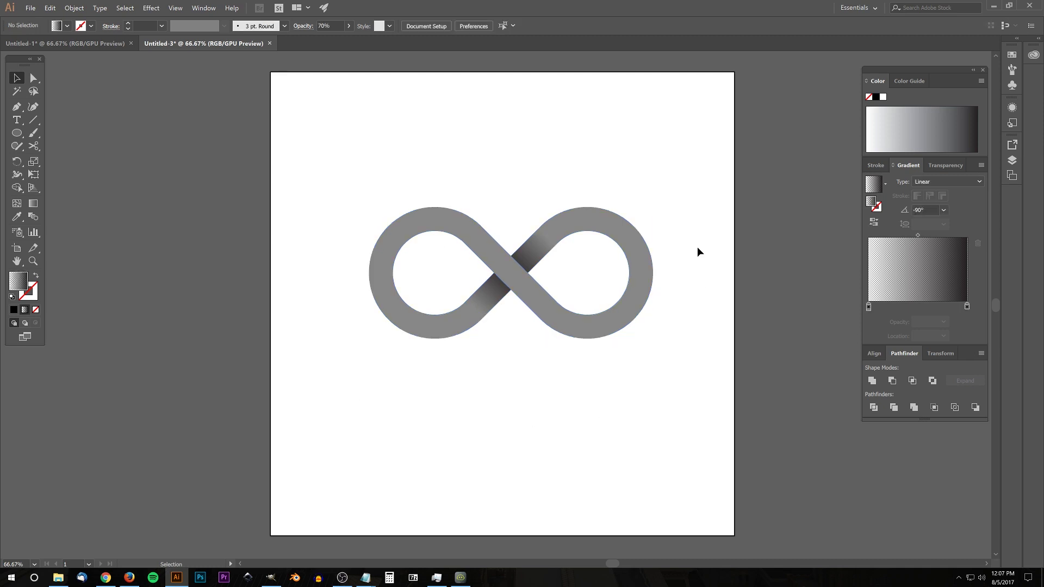
Fill the infinity band with a linear gradient whose right stop is medium grey
{"action": "left_click", "coordinate": [644, 257]}
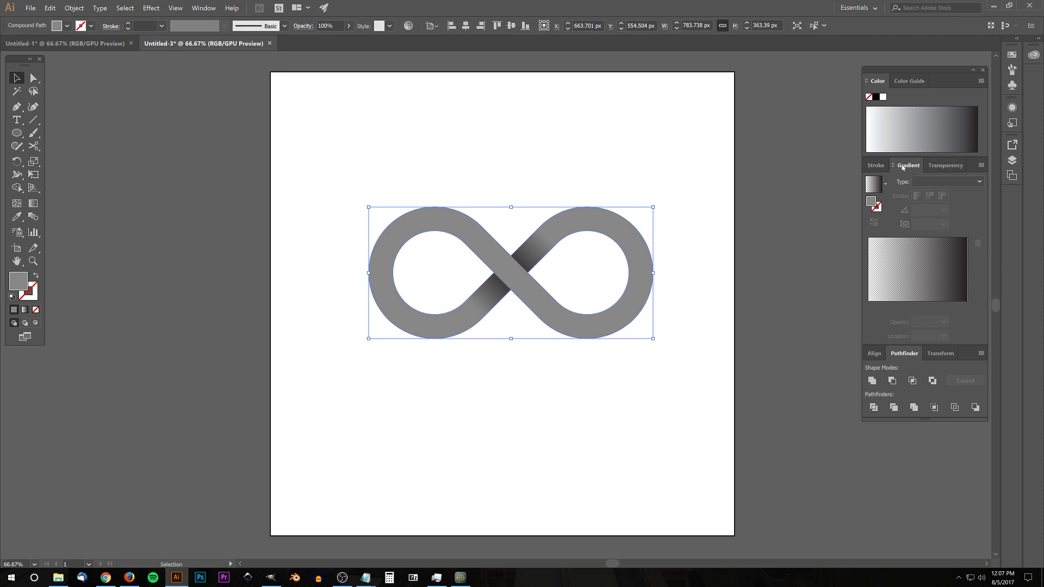
{"action": "left_click", "coordinate": [942, 187]}
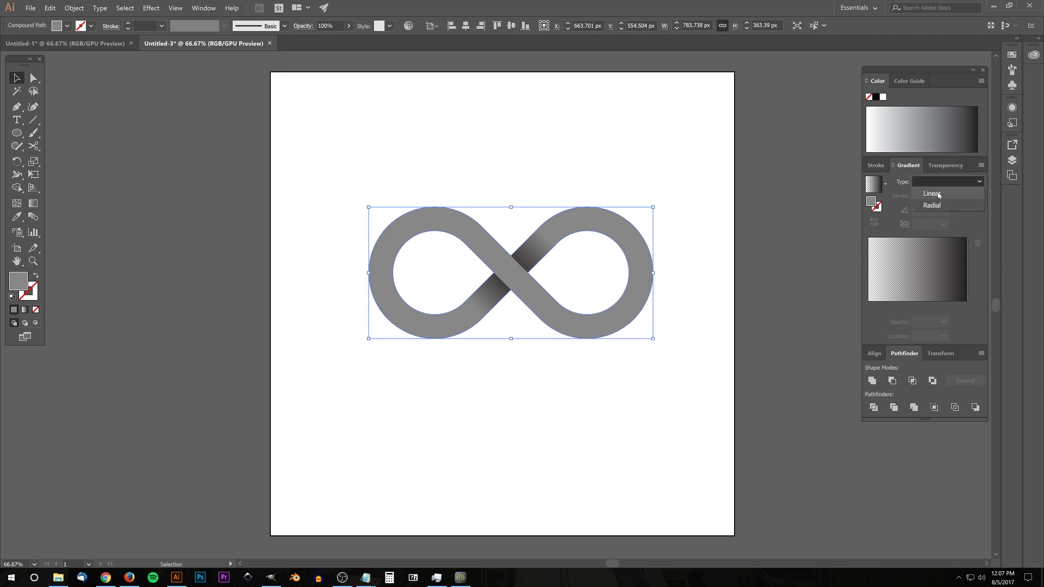
{"action": "left_click", "coordinate": [931, 194]}
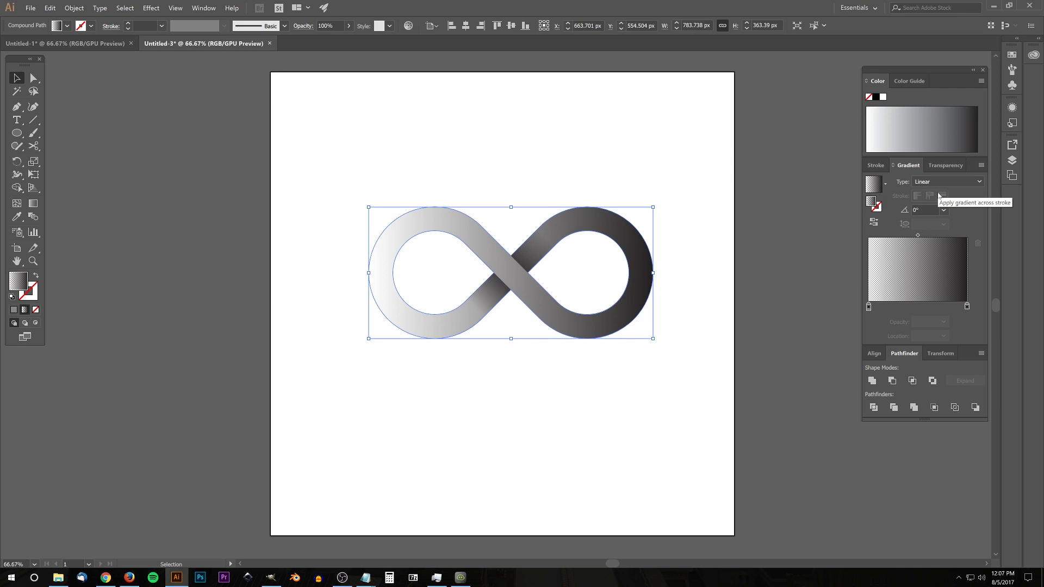
{"action": "double_click", "coordinate": [966, 307]}
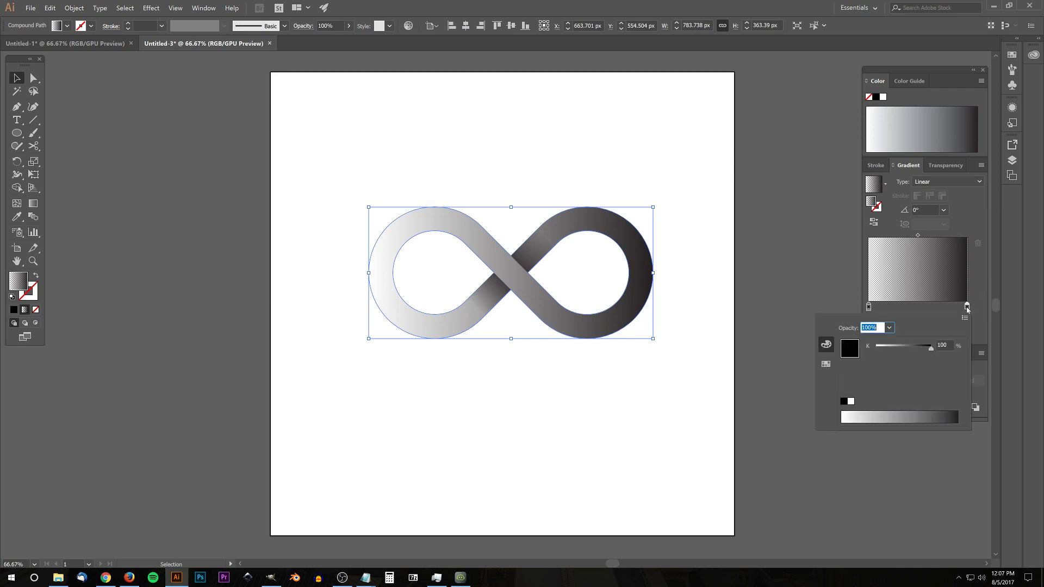
{"action": "left_click", "coordinate": [922, 415]}
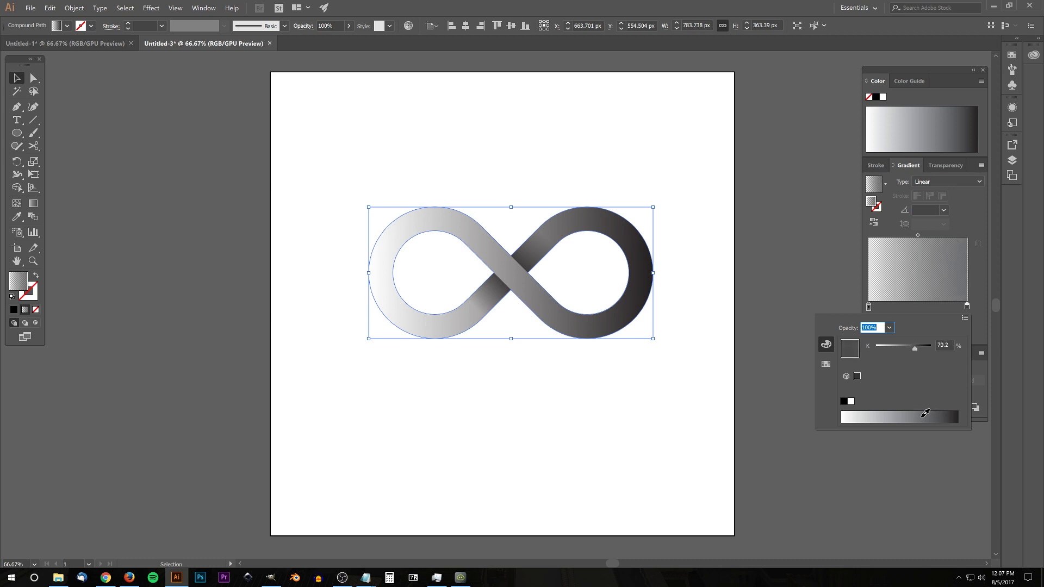
{"action": "left_click", "coordinate": [925, 413]}
{"action": "left_click", "coordinate": [920, 414]}
{"action": "key", "text": "Escape"}
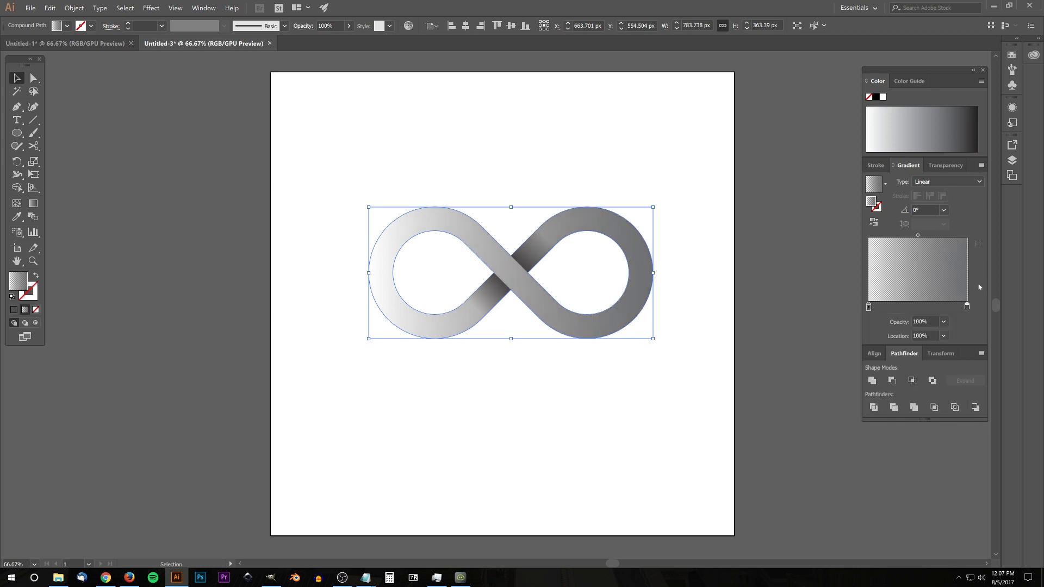
Set the left gradient stop to a light grey at 100% opacity
{"action": "left_click", "coordinate": [869, 307]}
{"action": "double_click", "coordinate": [868, 308]}
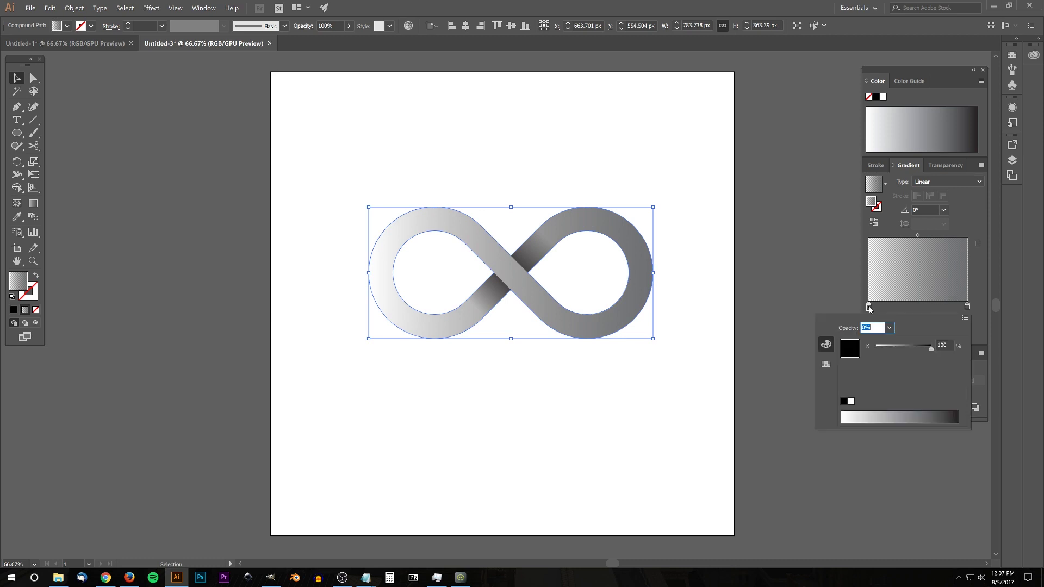
{"action": "left_click", "coordinate": [889, 327]}
{"action": "left_click", "coordinate": [902, 458]}
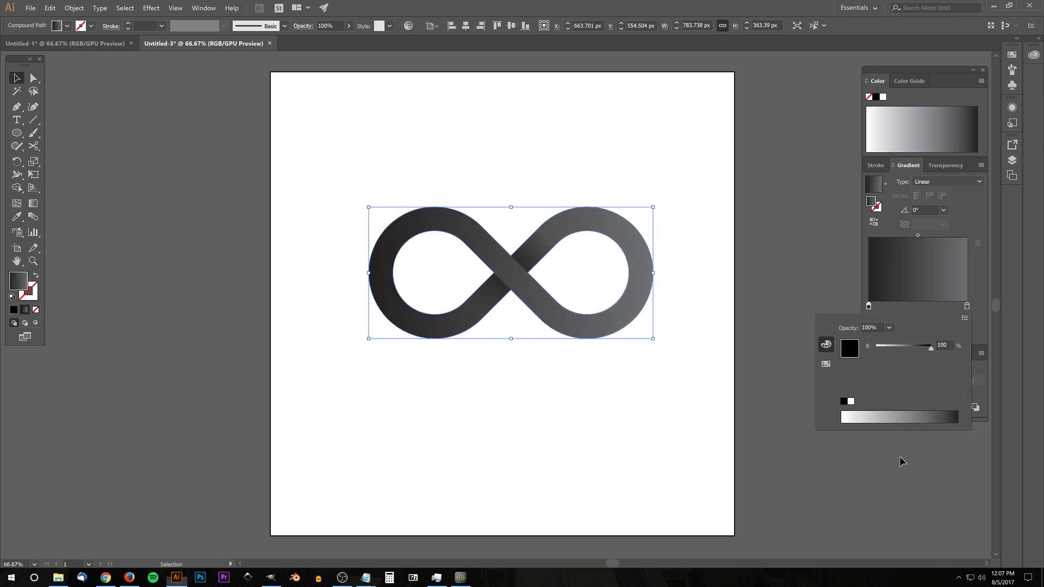
{"action": "left_click_drag", "start_coordinate": [880, 412], "coordinate": [864, 414]}
{"action": "left_click_drag", "start_coordinate": [868, 413], "coordinate": [879, 414]}
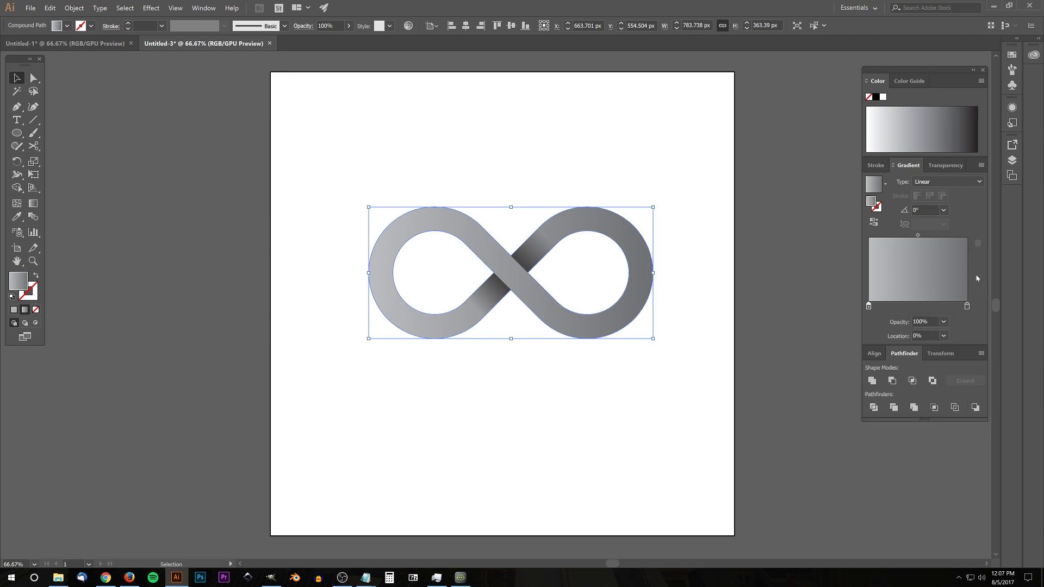
Darken the right gradient stop to 86.67% black
{"action": "double_click", "coordinate": [966, 306]}
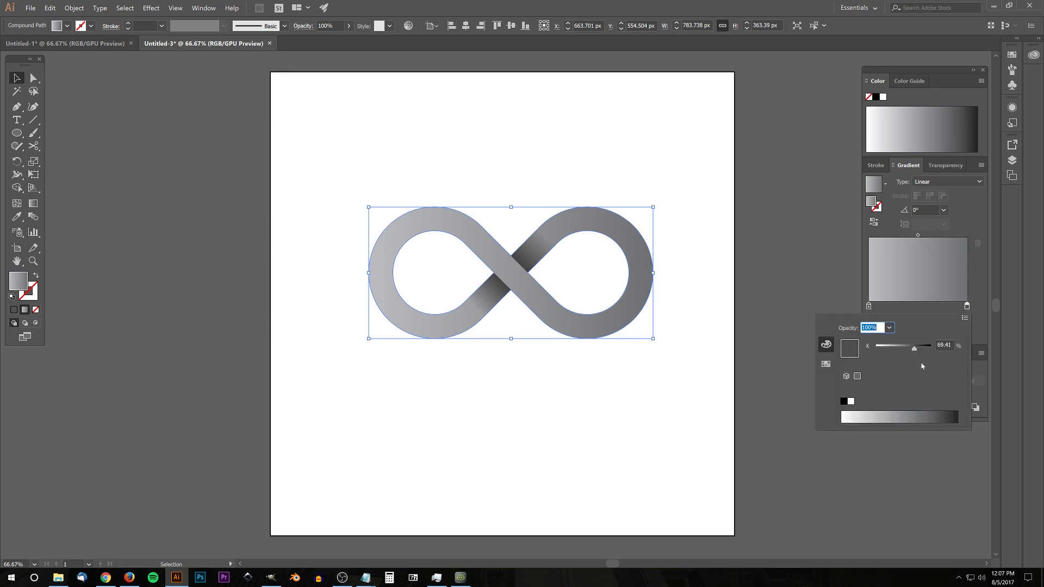
{"action": "left_click_drag", "start_coordinate": [926, 412], "coordinate": [946, 414]}
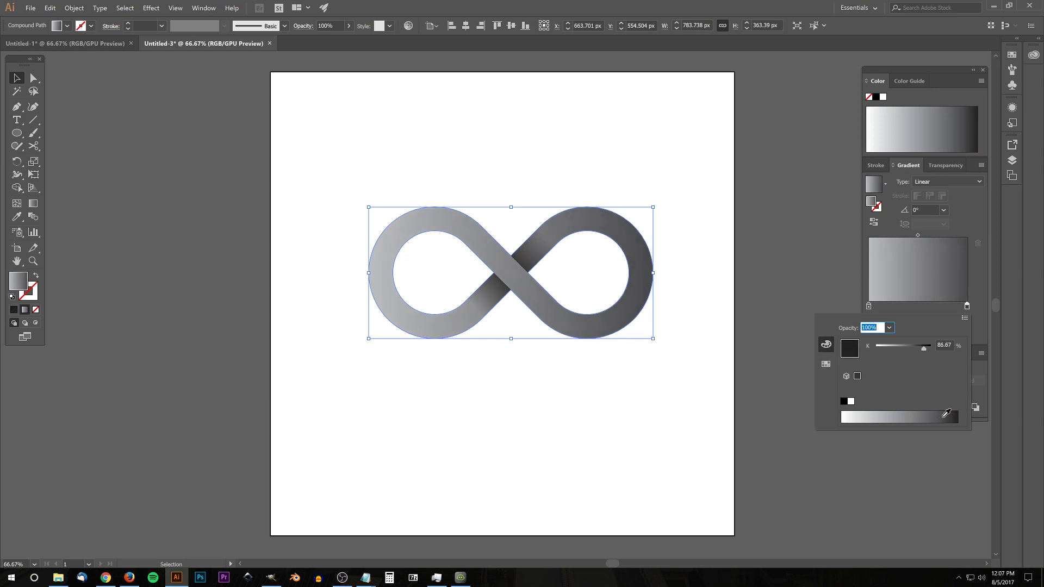
{"action": "left_click", "coordinate": [981, 296]}
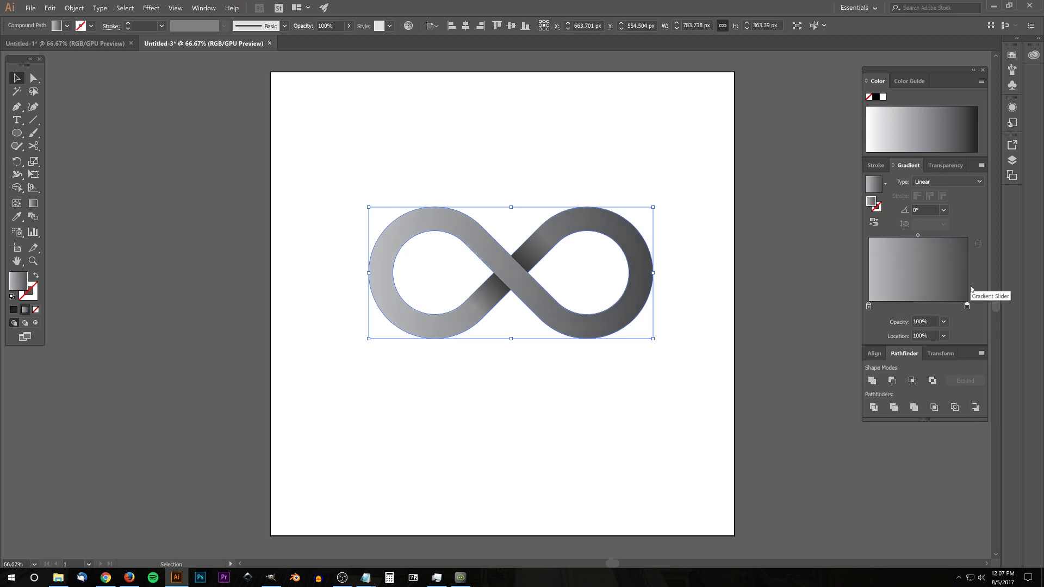
{"action": "left_click", "coordinate": [30, 202]}
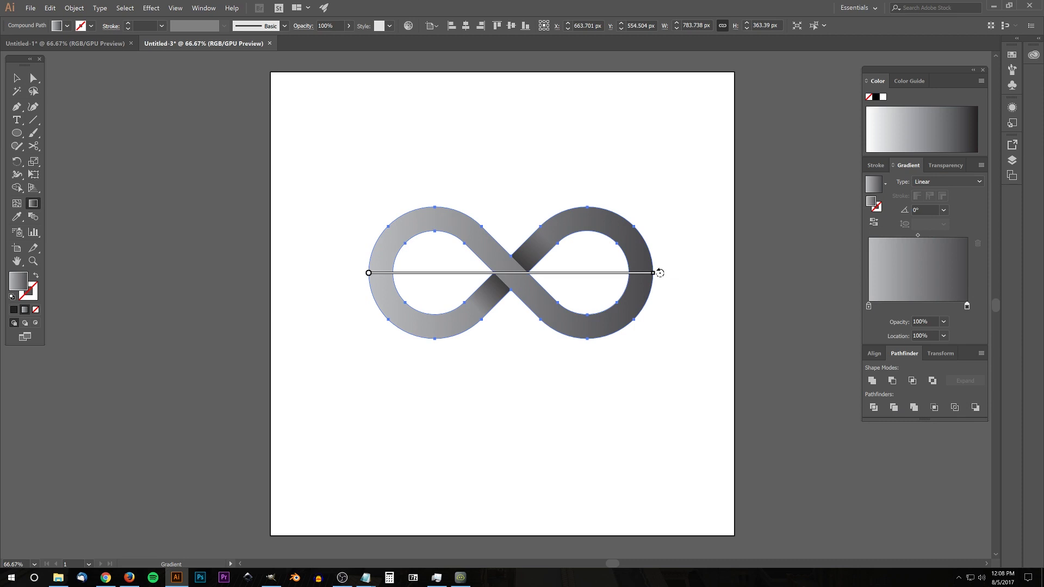
Angle and shorten the gradient to -45°, light silver top left to dark grey bottom right
{"action": "mouse_move", "coordinate": [660, 273]}
{"action": "left_mouse_down"}
{"action": "mouse_move", "coordinate": [625, 398]}
{"action": "mouse_move", "coordinate": [527, 440]}
{"action": "left_mouse_up"}
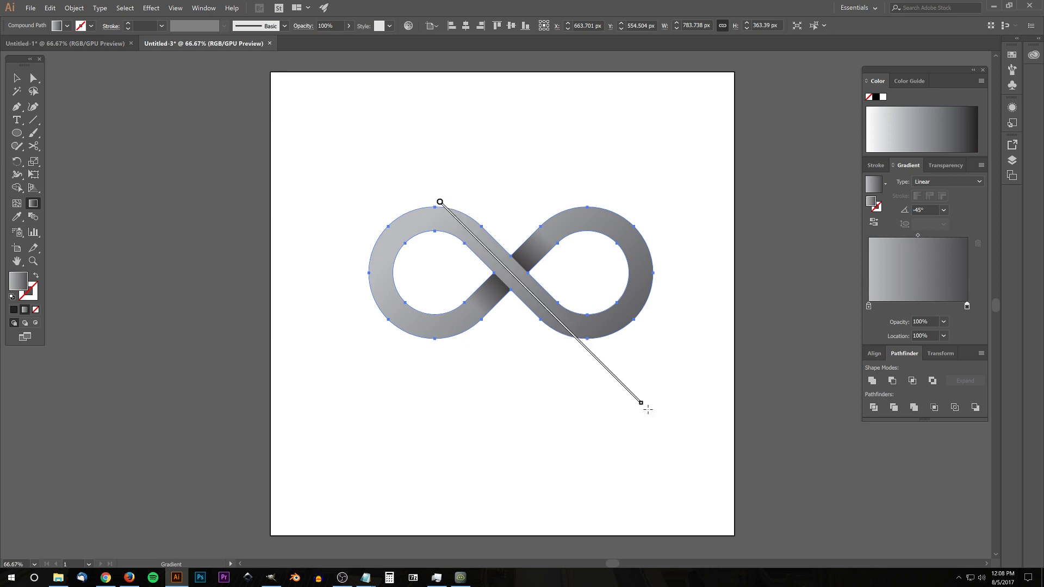
{"action": "left_click_drag", "start_coordinate": [640, 403], "coordinate": [589, 354]}
{"action": "left_click_drag", "start_coordinate": [588, 354], "coordinate": [586, 350]}
{"action": "left_click_drag", "start_coordinate": [440, 203], "coordinate": [443, 206]}
{"action": "left_click_drag", "start_coordinate": [589, 353], "coordinate": [585, 351]}
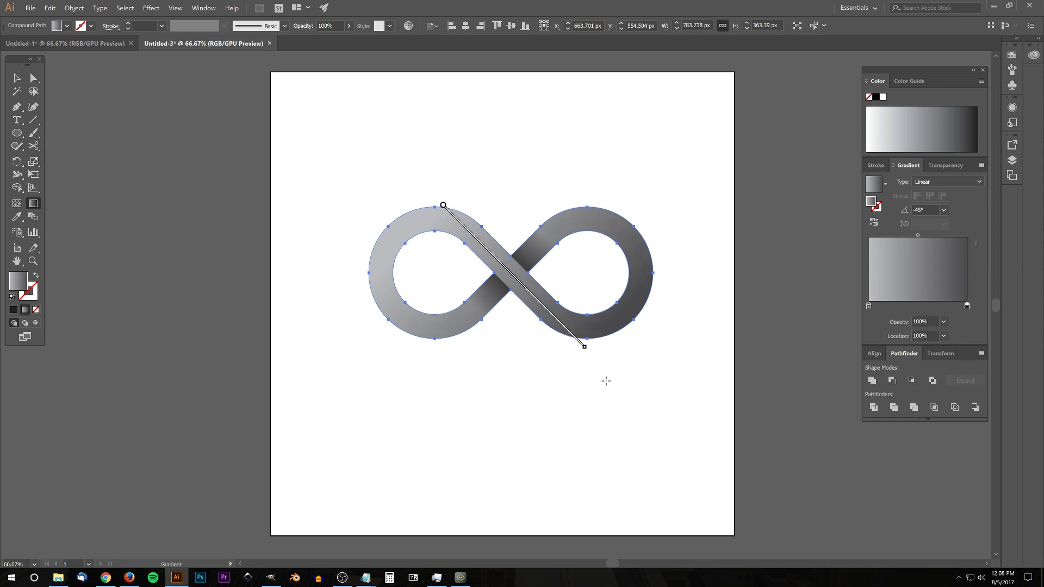
{"action": "key", "text": "v"}
{"action": "left_click", "coordinate": [771, 243]}
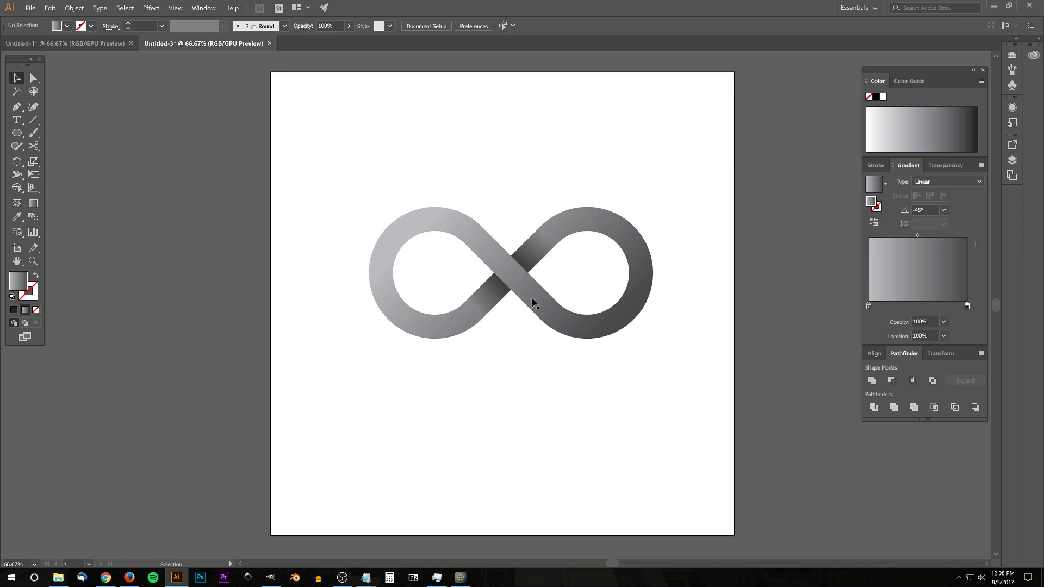
Raise the opacity of both crossing shadow rectangles toward 100%, then deselect
{"action": "left_click", "coordinate": [486, 297]}
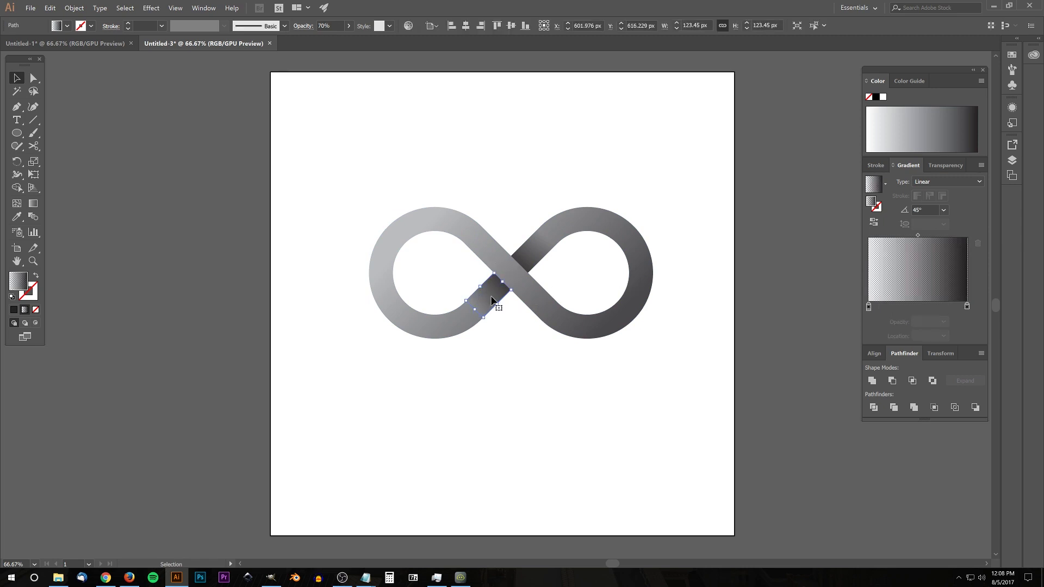
{"action": "left_click", "coordinate": [530, 258], "text": "shift"}
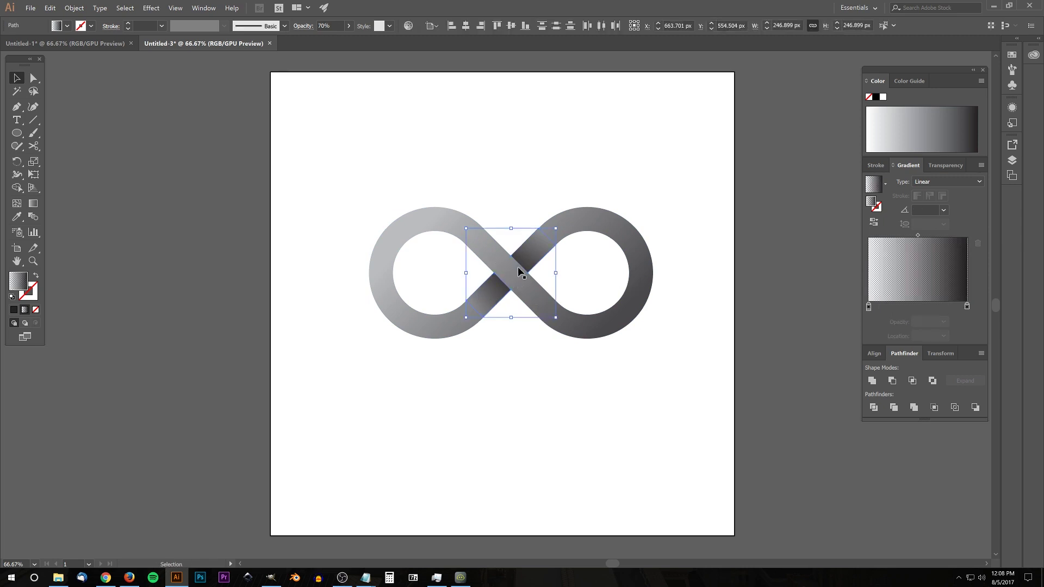
{"action": "left_click", "coordinate": [348, 25]}
{"action": "left_click_drag", "start_coordinate": [334, 41], "coordinate": [346, 41]}
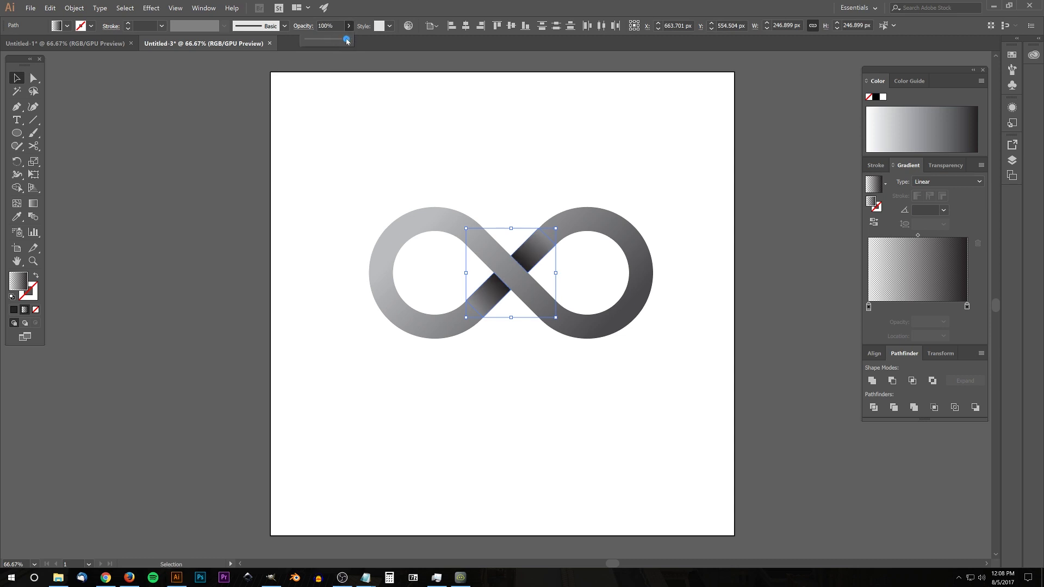
{"action": "left_click", "coordinate": [458, 165]}
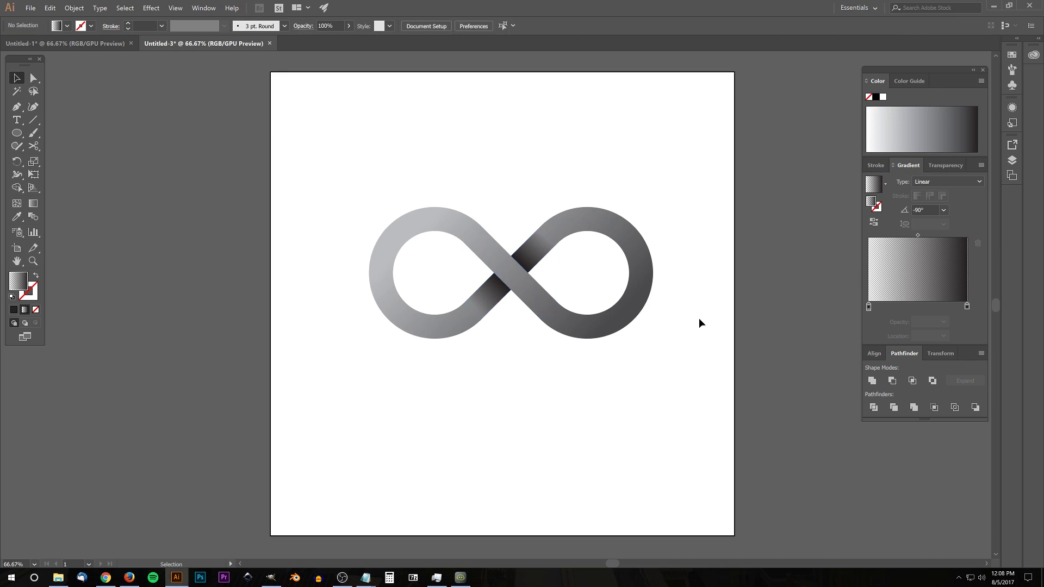